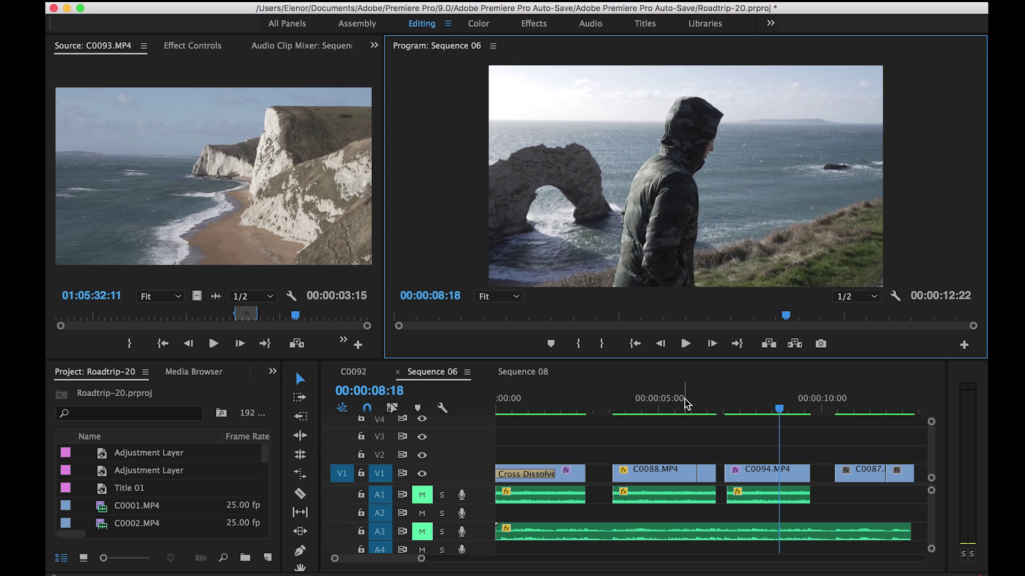
Scrub Sequence 06, then step frame by frame to 00:00:08:19 on the C0094.MP4 sea-arch shot.
drag(518, 399, 780, 401)
click(760, 398)
click(613, 399)
key(Left)
key(Right)
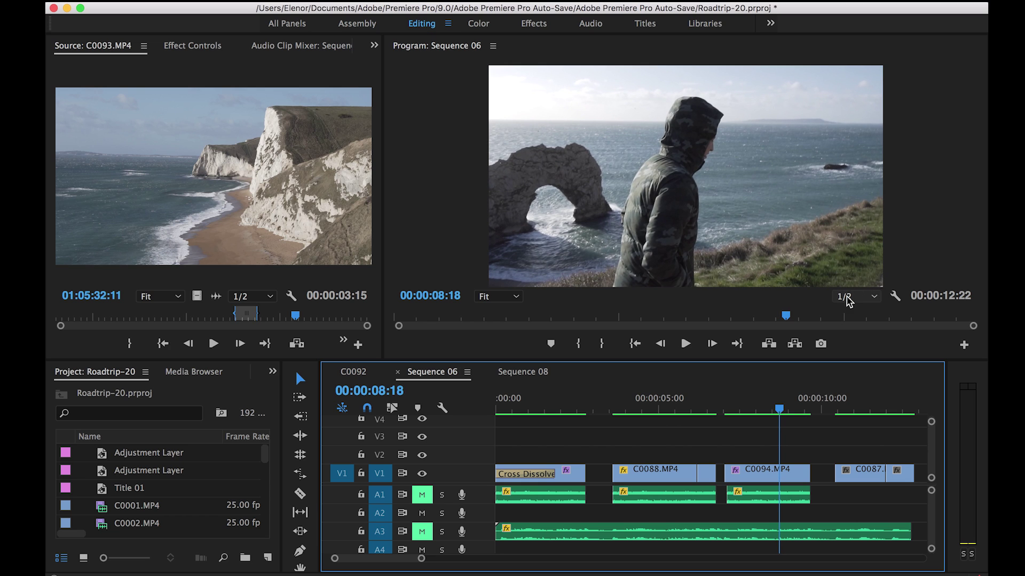
key(Right)
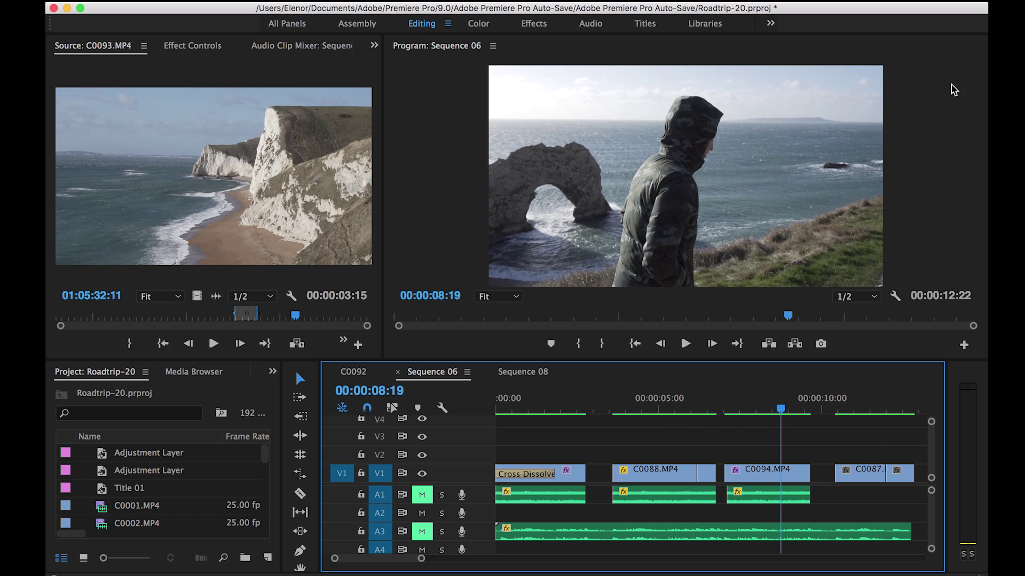
click(929, 121)
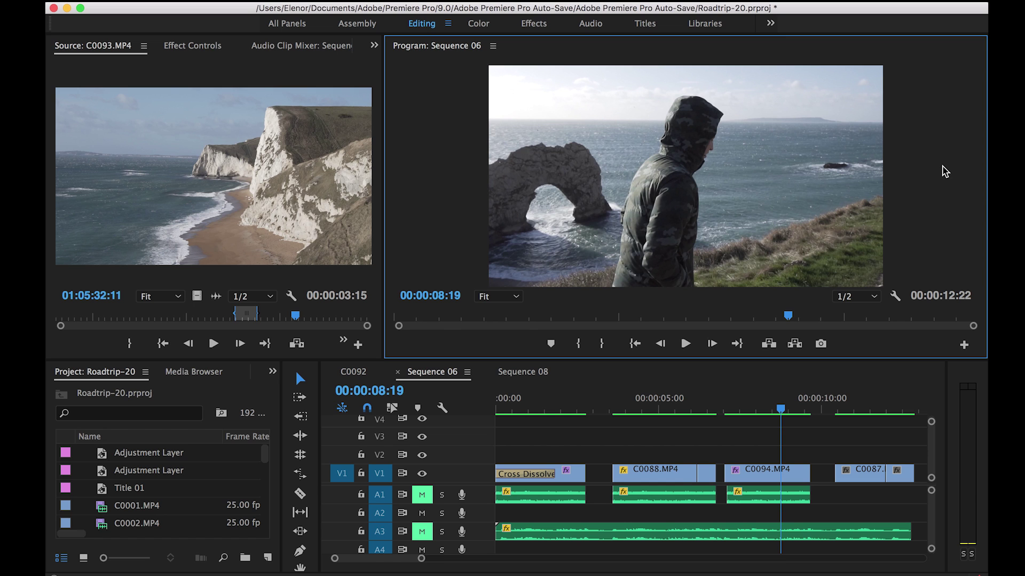
Show the sea-arch frame full screen, screenshot it to the desktop, then exit full screen.
key(ctrl+grave)
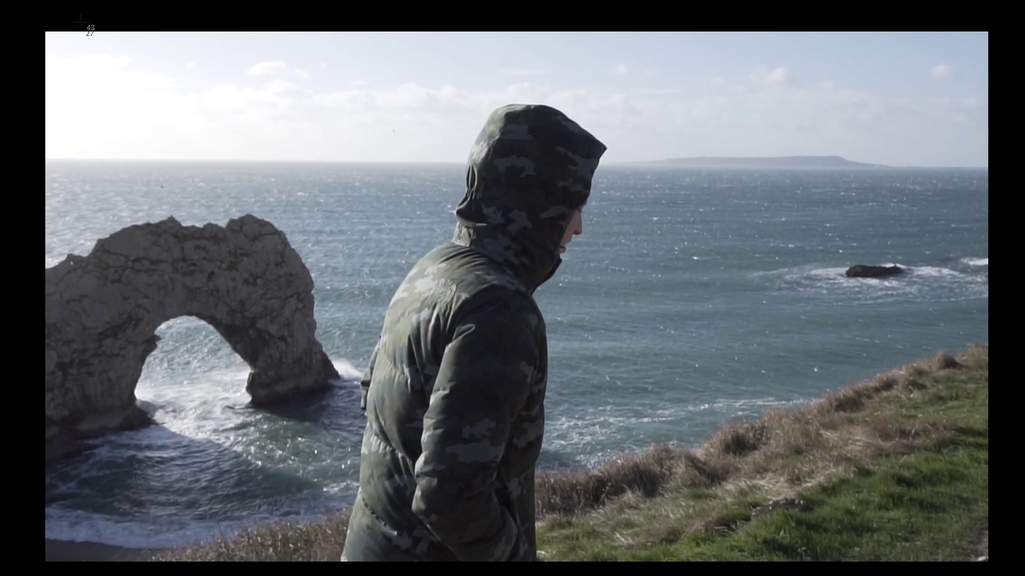
drag(47, 32, 987, 557)
key(Escape)
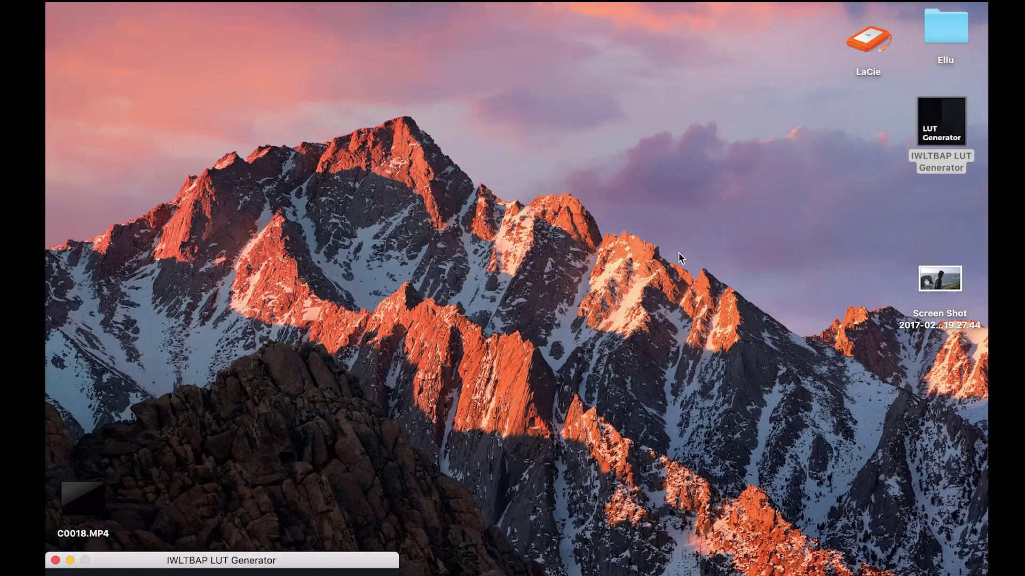
click(776, 172)
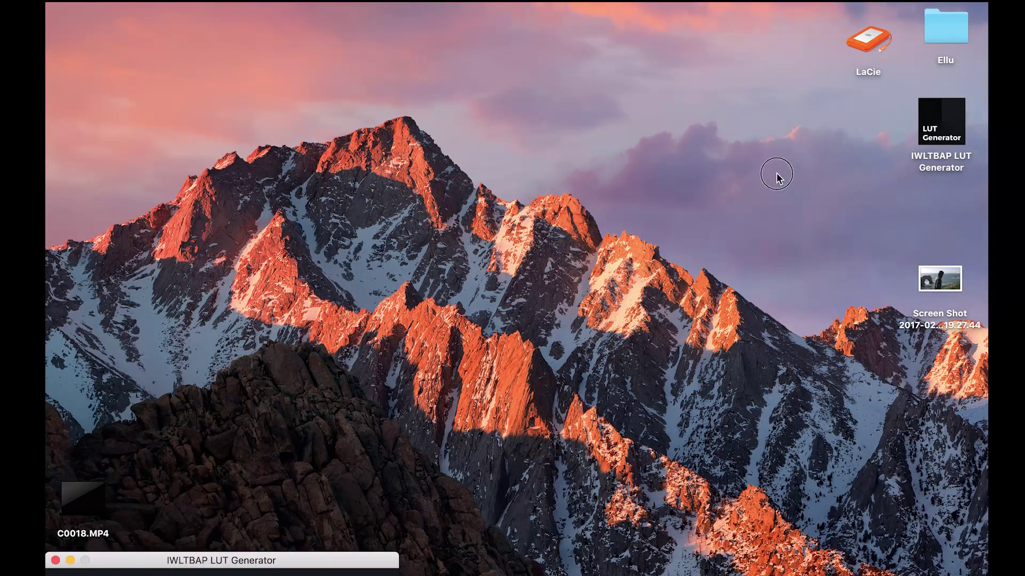
Open the desktop screenshot in Adobe Lightroom using Open With > Other….
click(937, 279)
right_click(932, 275)
mouse_move(858, 299)
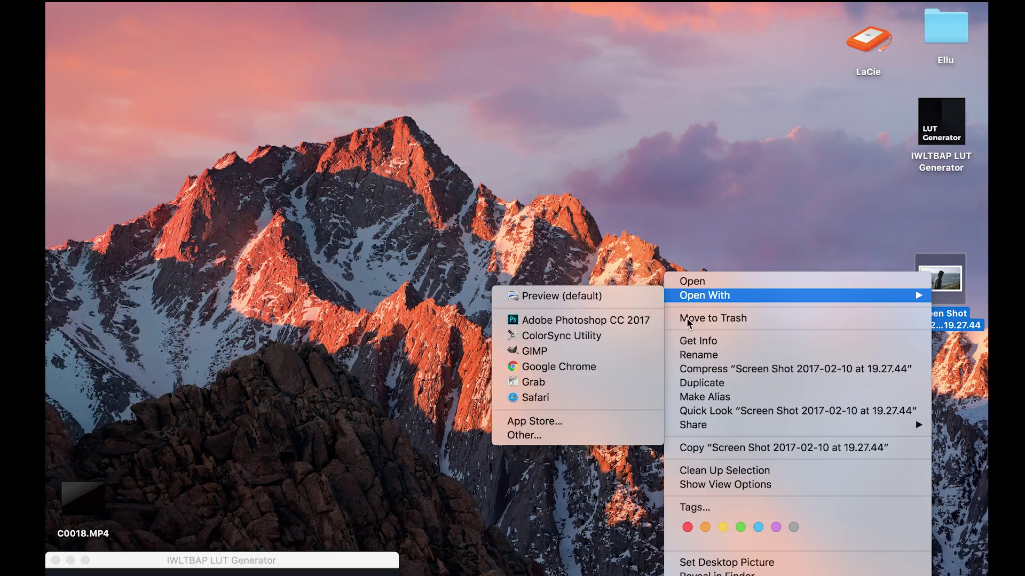
click(555, 434)
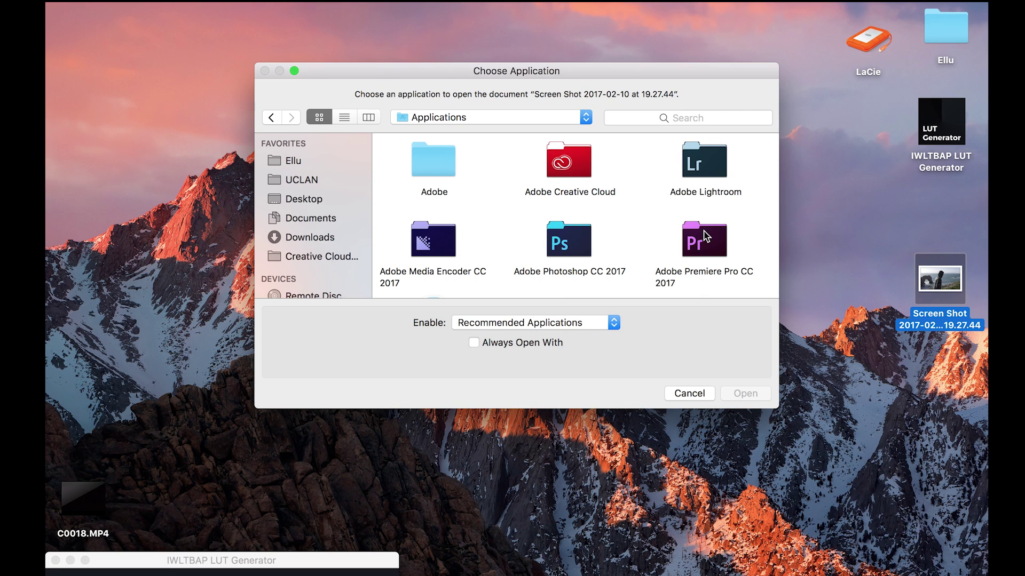
double_click(699, 164)
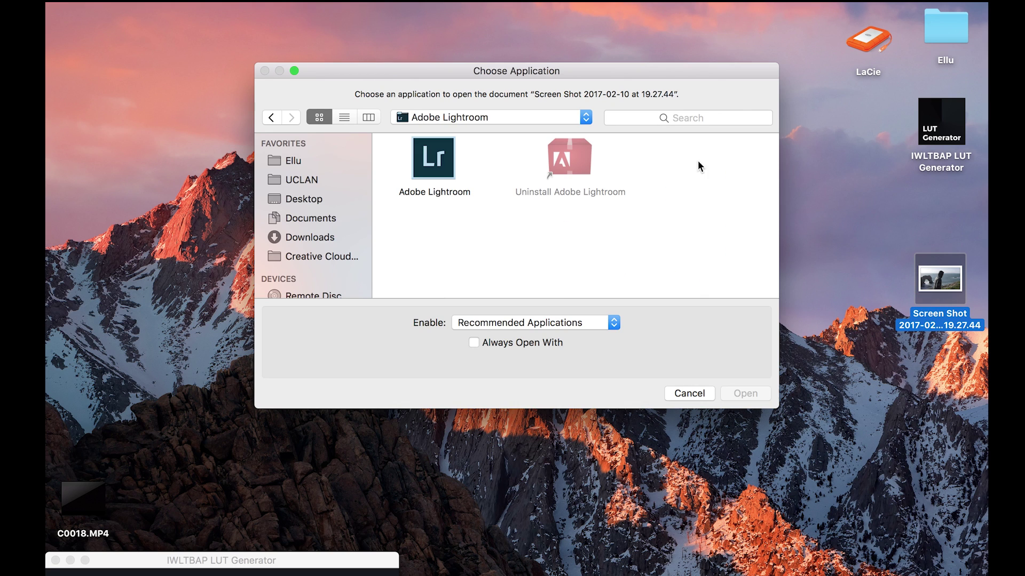
double_click(431, 163)
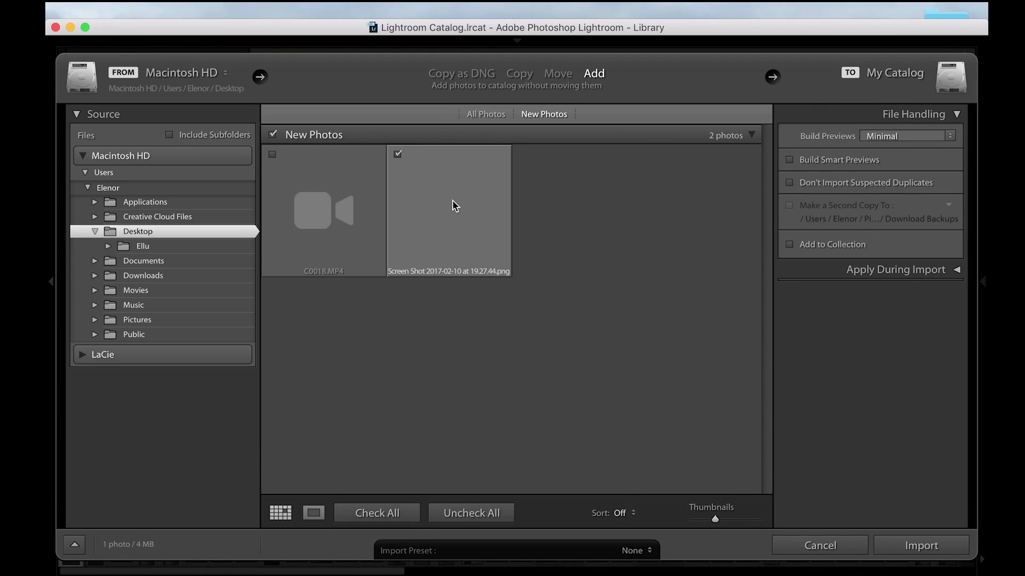
Import the checked screenshot and enlarge it in Loupe view in the Library.
click(925, 548)
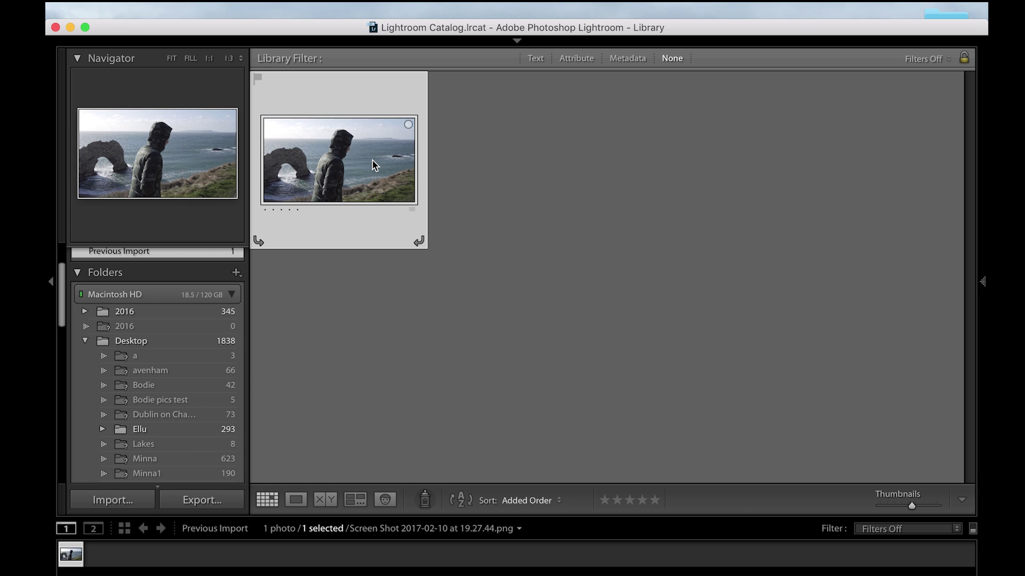
double_click(327, 151)
mouse_move(512, 44)
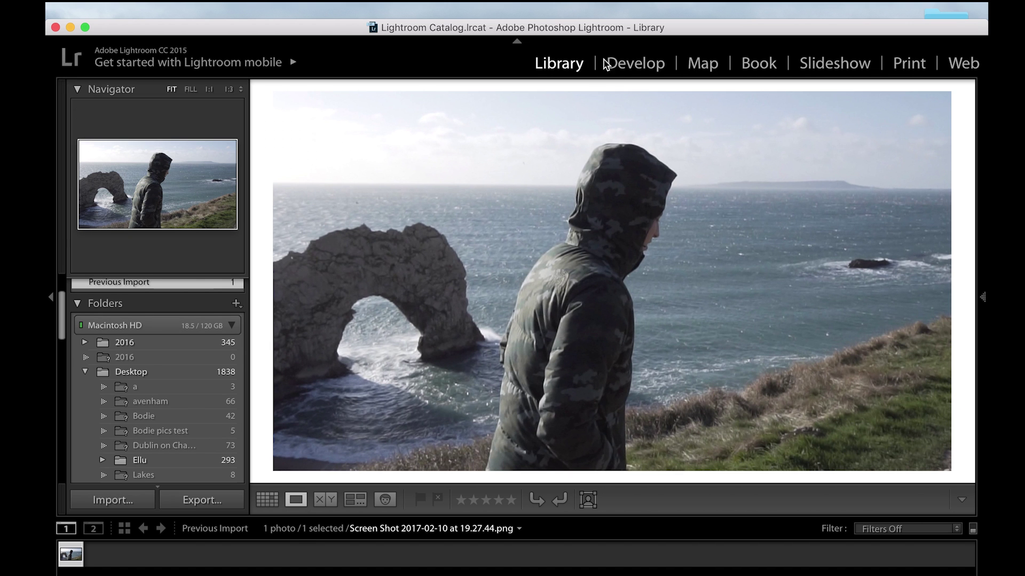
In Develop, apply the saved tutorial preset to the screenshot.
click(636, 65)
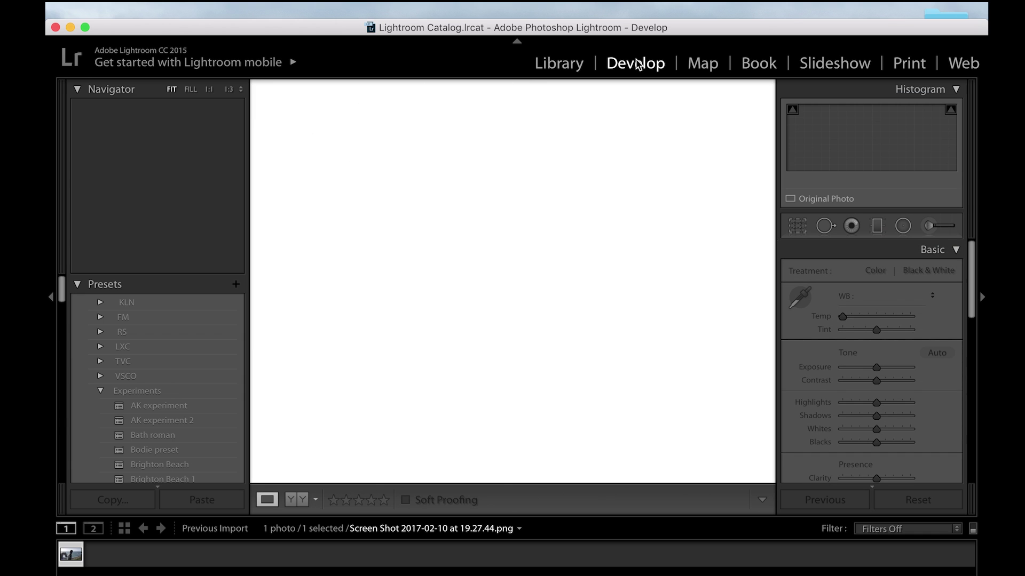
scroll(184, 414, down, 8)
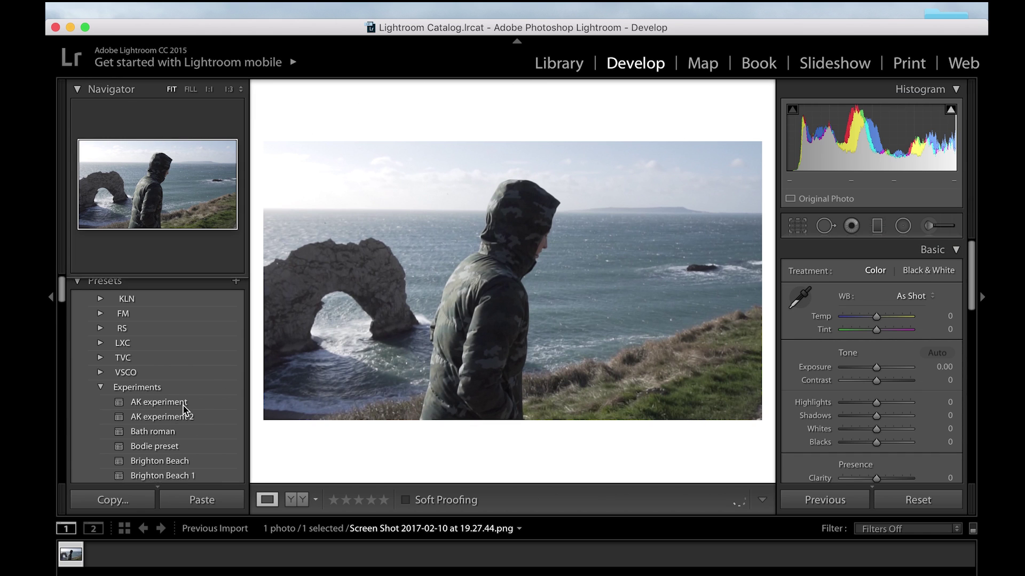
scroll(184, 412, down, 3)
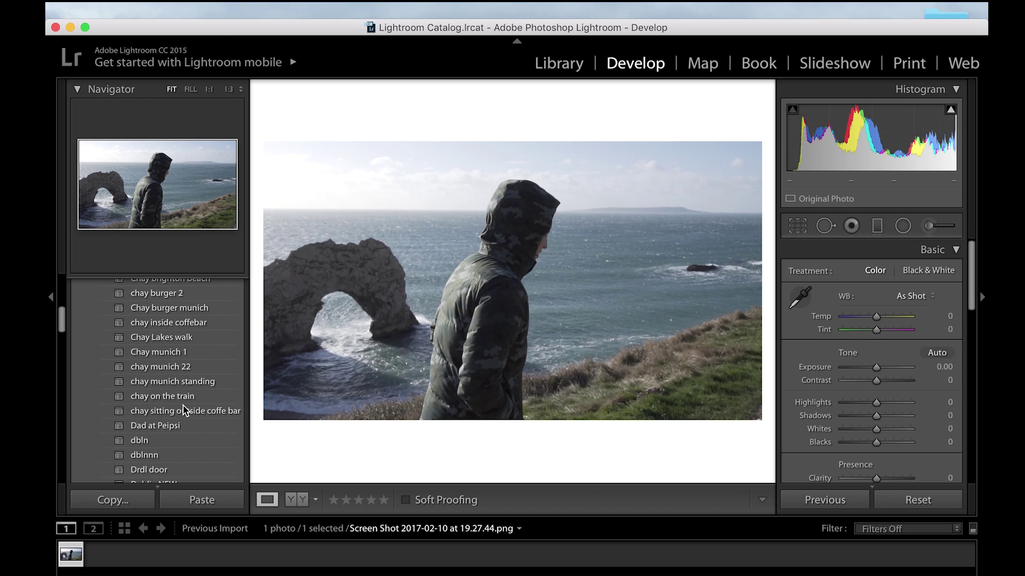
scroll(184, 411, down, 6)
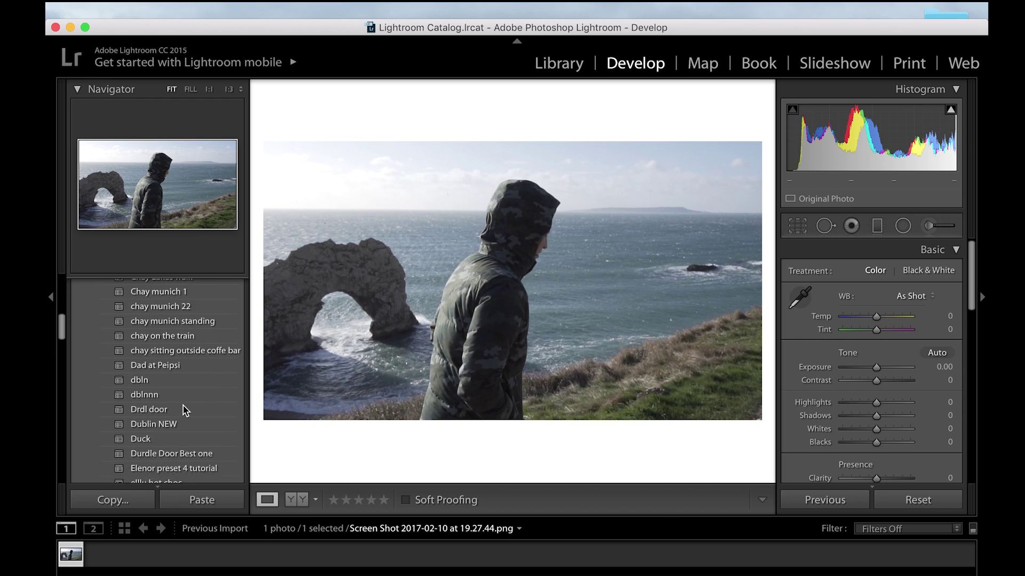
scroll(184, 411, down, 3)
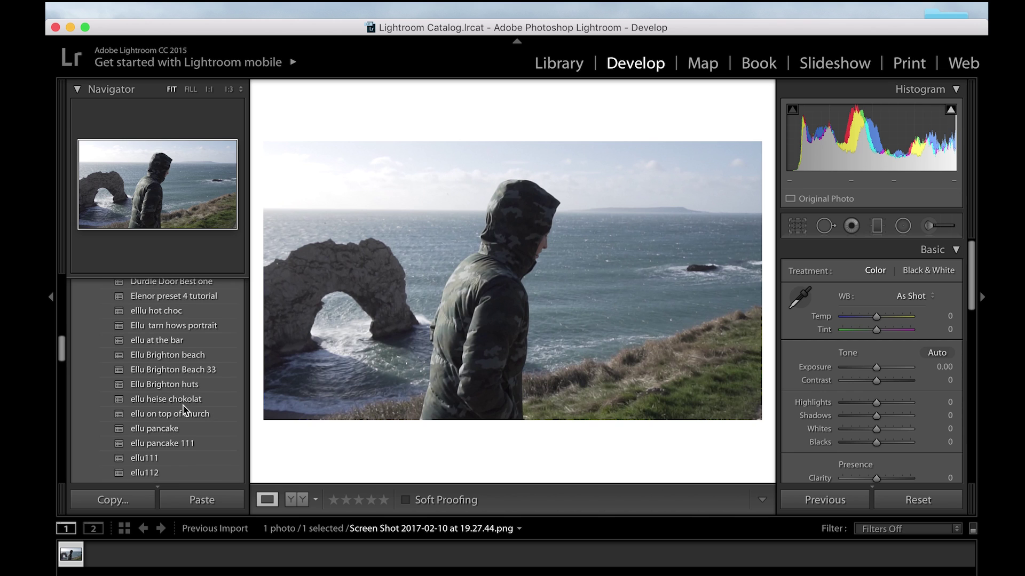
scroll(183, 410, down, 1)
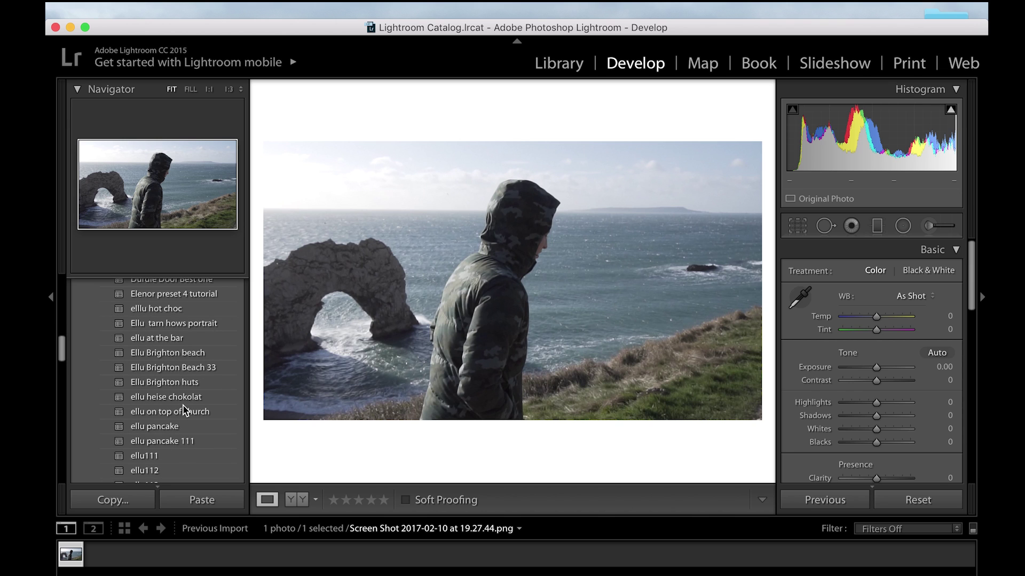
click(175, 295)
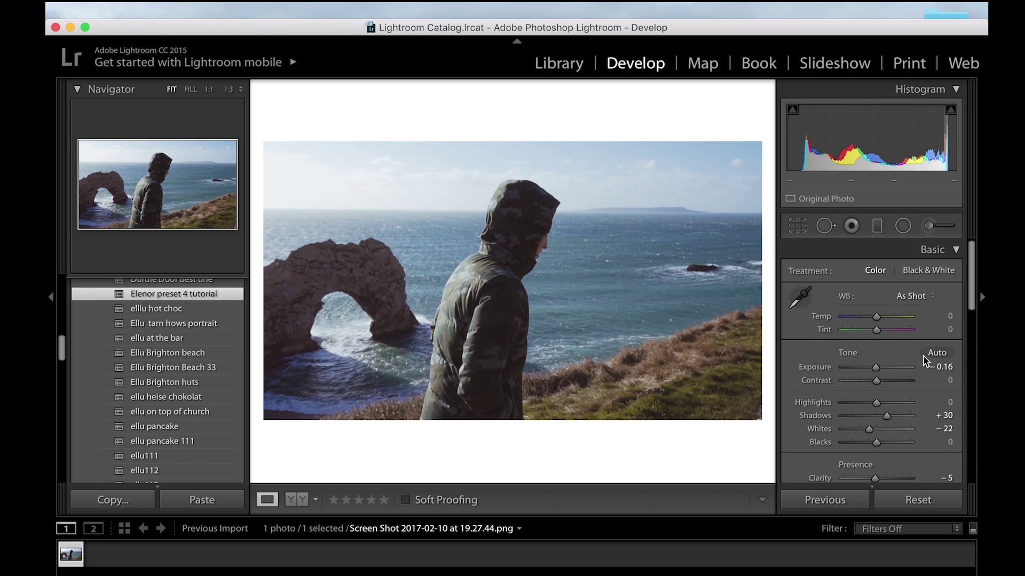
Set Exposure to -0.54.
click(944, 367)
text(-0.54)
key(Return)
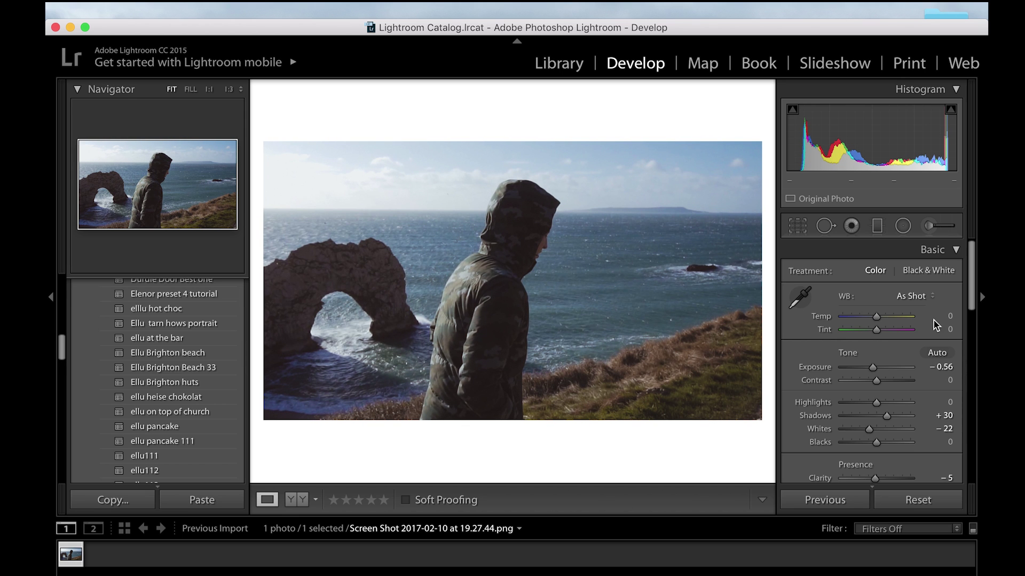
scroll(947, 341, down, 8)
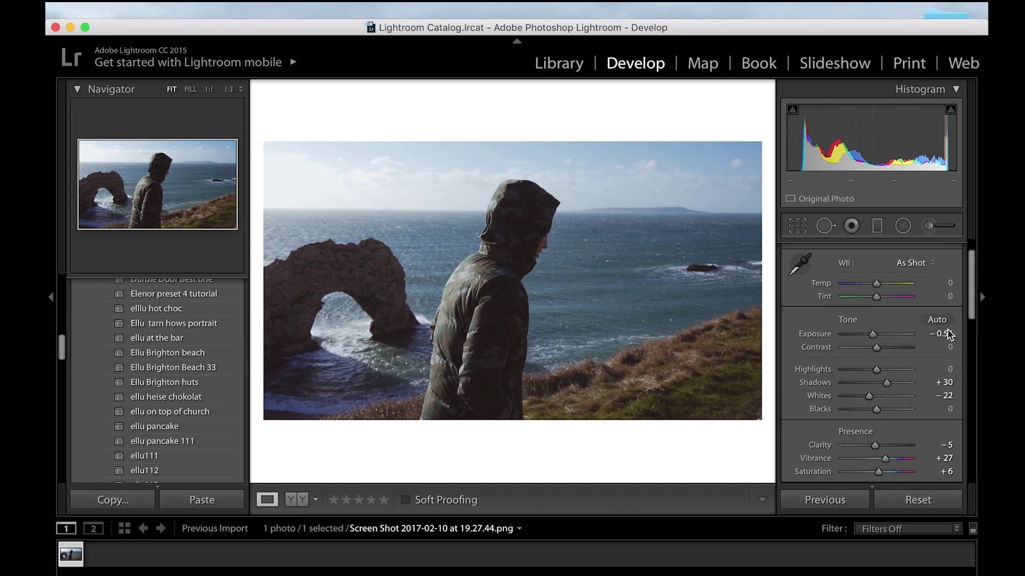
scroll(949, 333, down, 3)
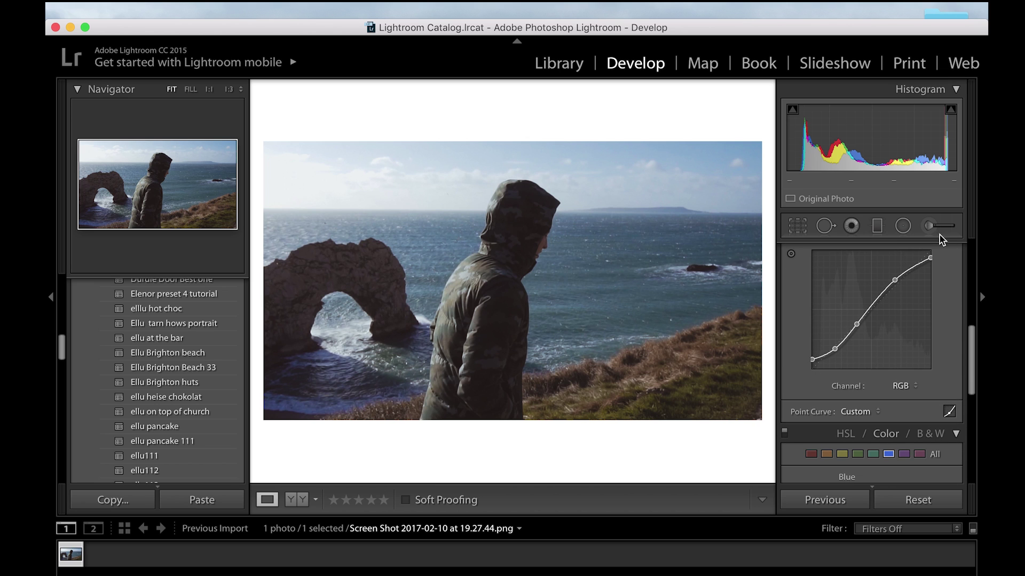
scroll(940, 361, down, 10)
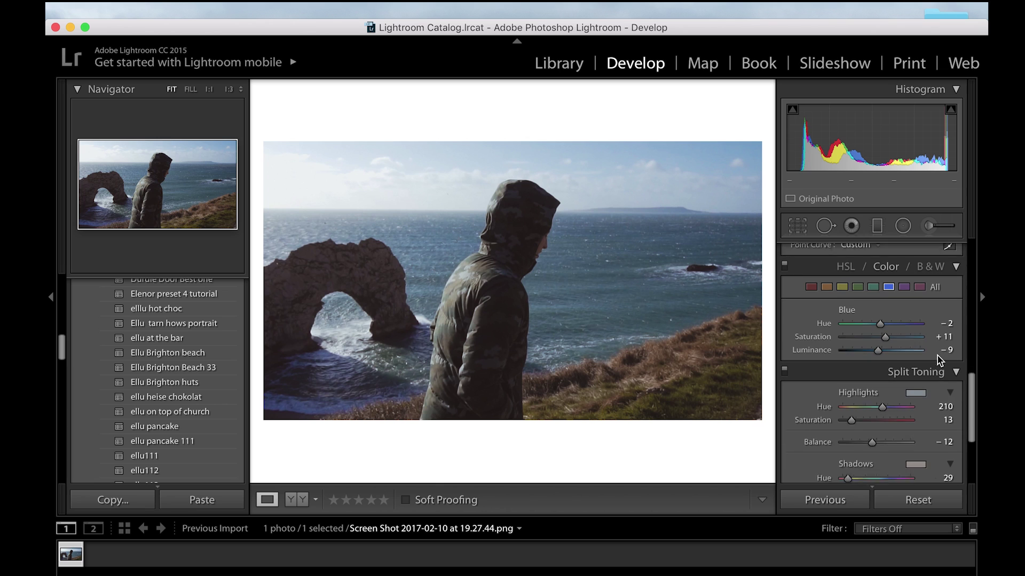
scroll(848, 396, down, 1)
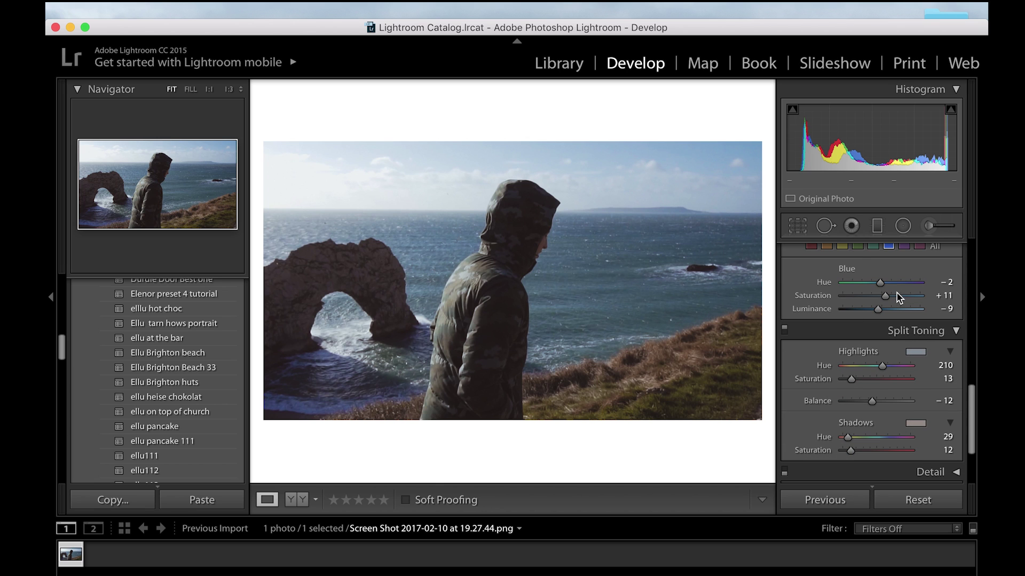
scroll(889, 439, down, 1)
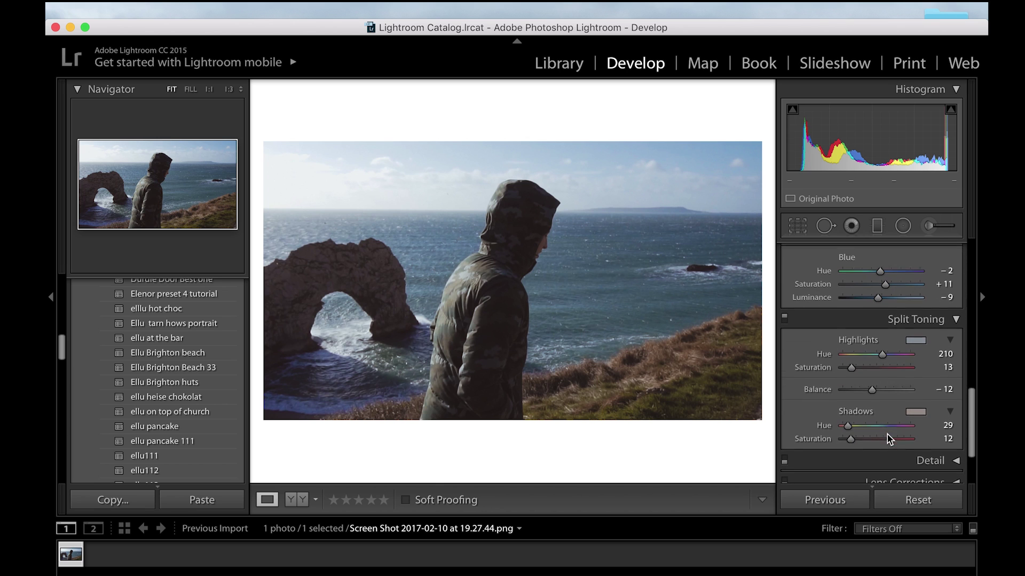
scroll(889, 438, down, 1)
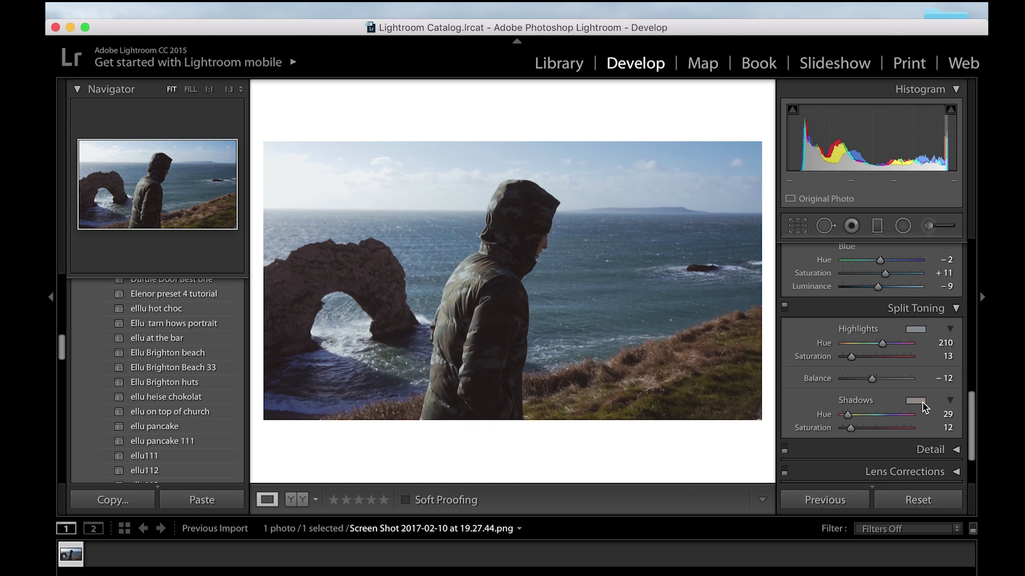
scroll(881, 416, down, 5)
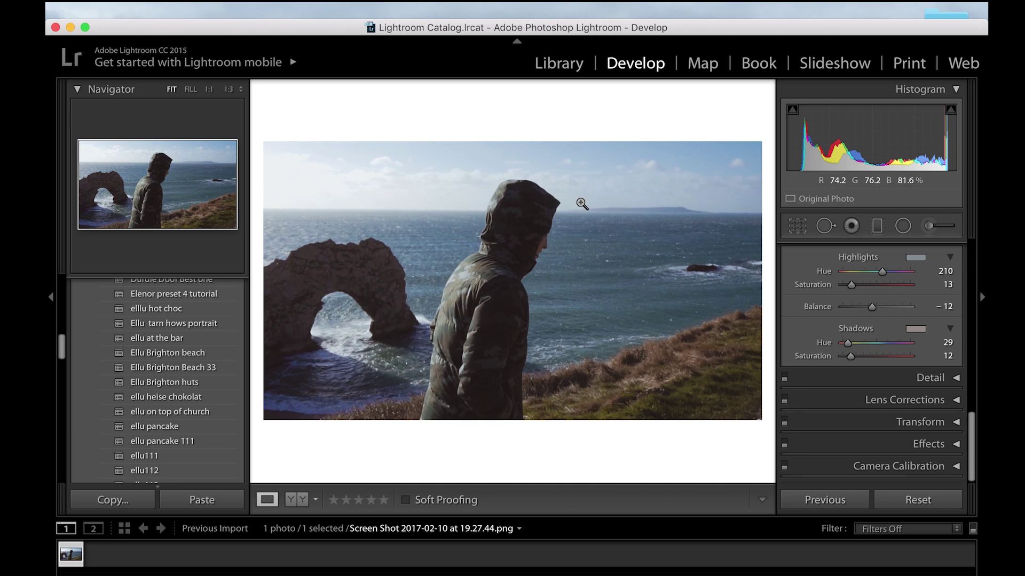
Copy the photo's develop settings with Settings > Copy Settings….
right_click(577, 182)
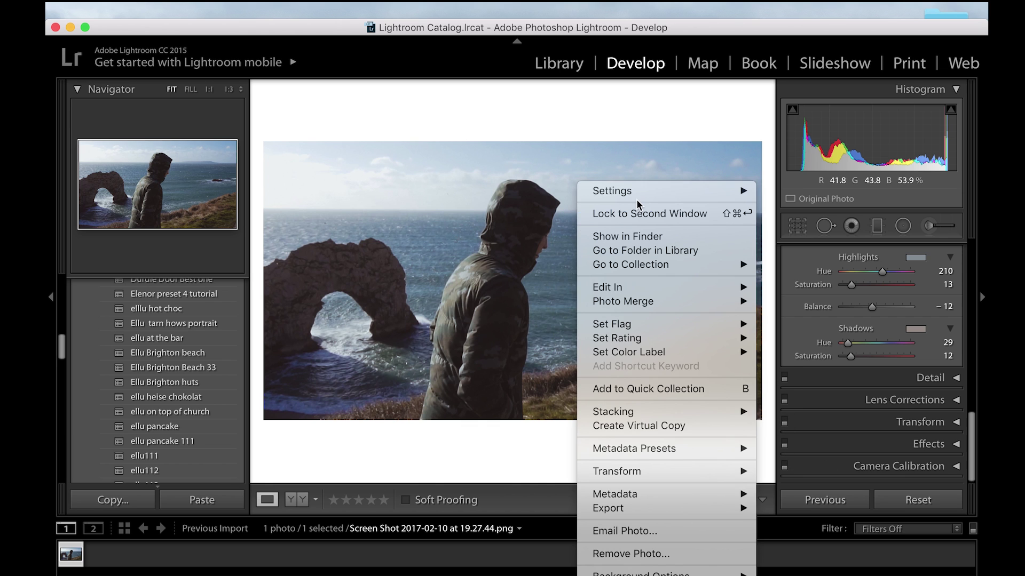
mouse_move(638, 200)
click(795, 250)
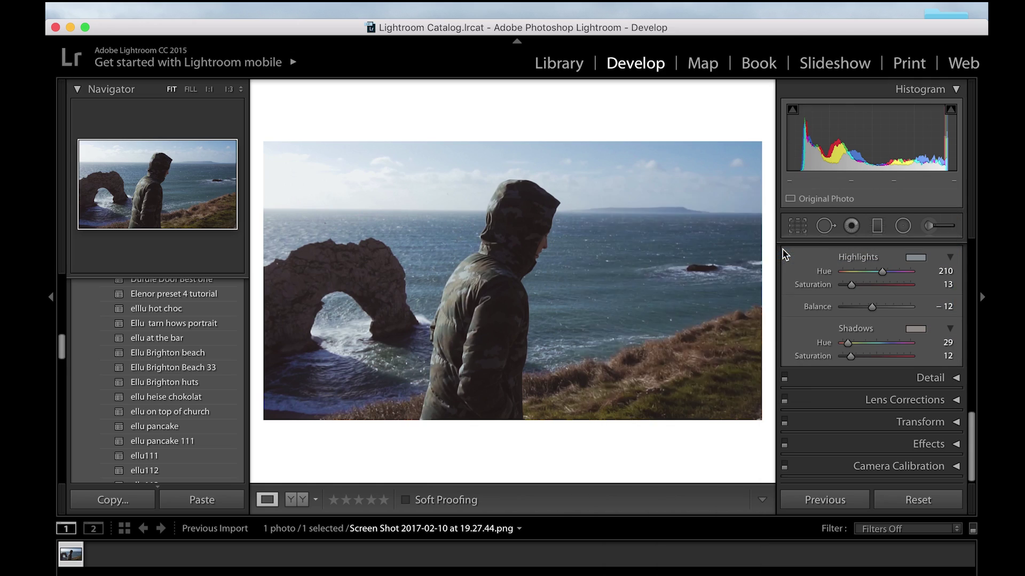
click(753, 351)
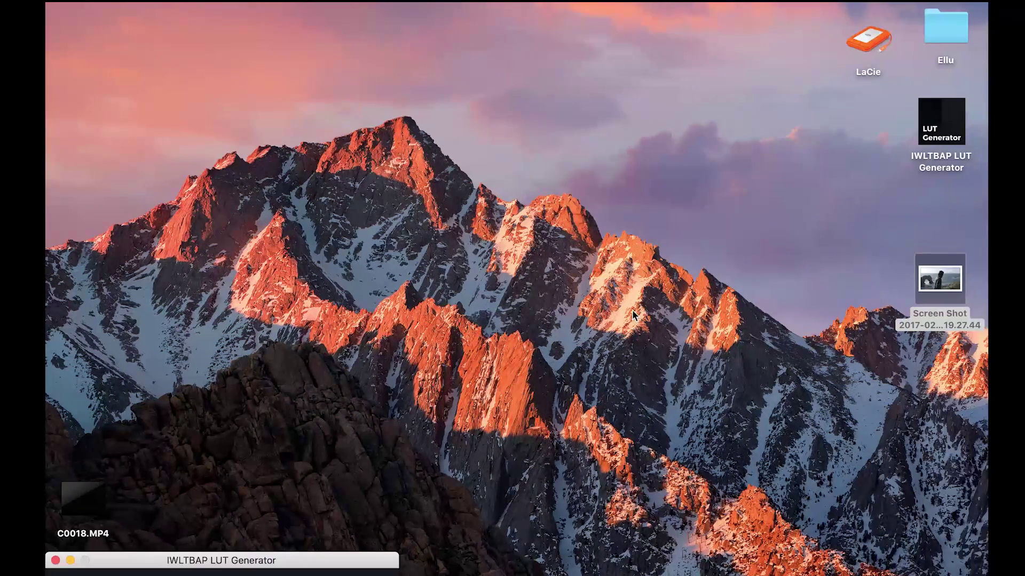
Generate a neutral HALD image, Neutral-512.png, and save it to the Desktop.
click(632, 315)
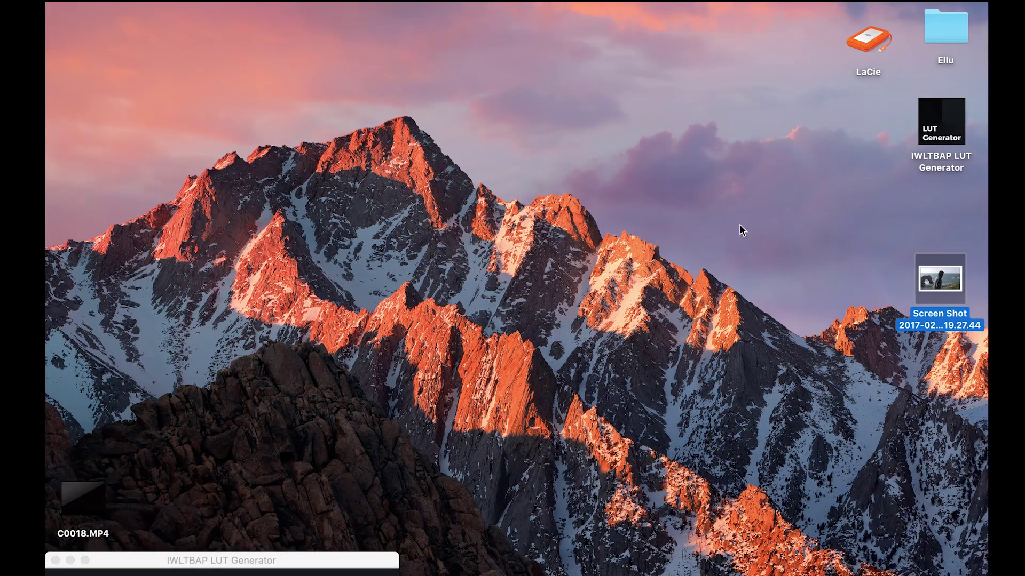
drag(191, 564, 512, 140)
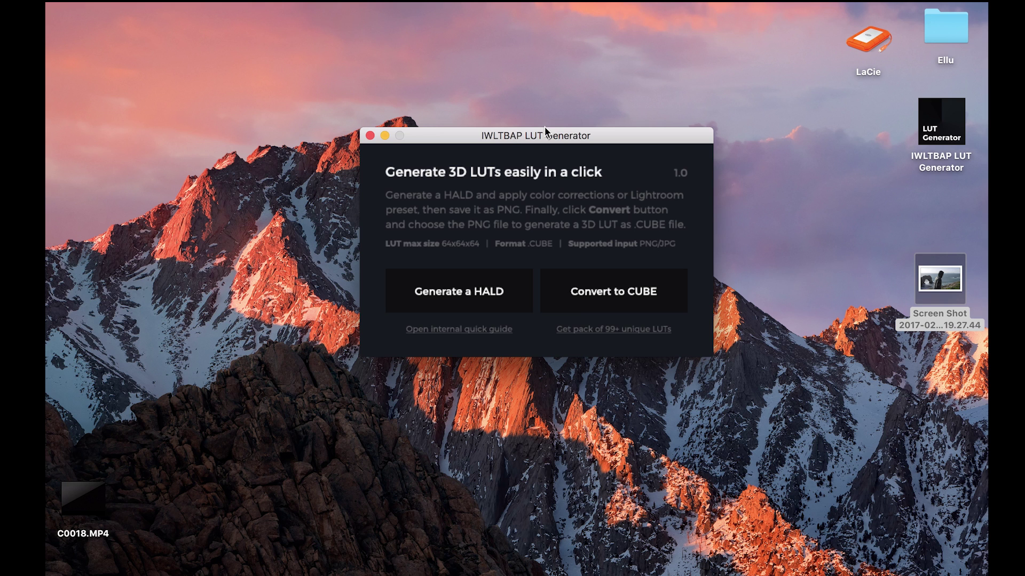
drag(603, 136, 599, 136)
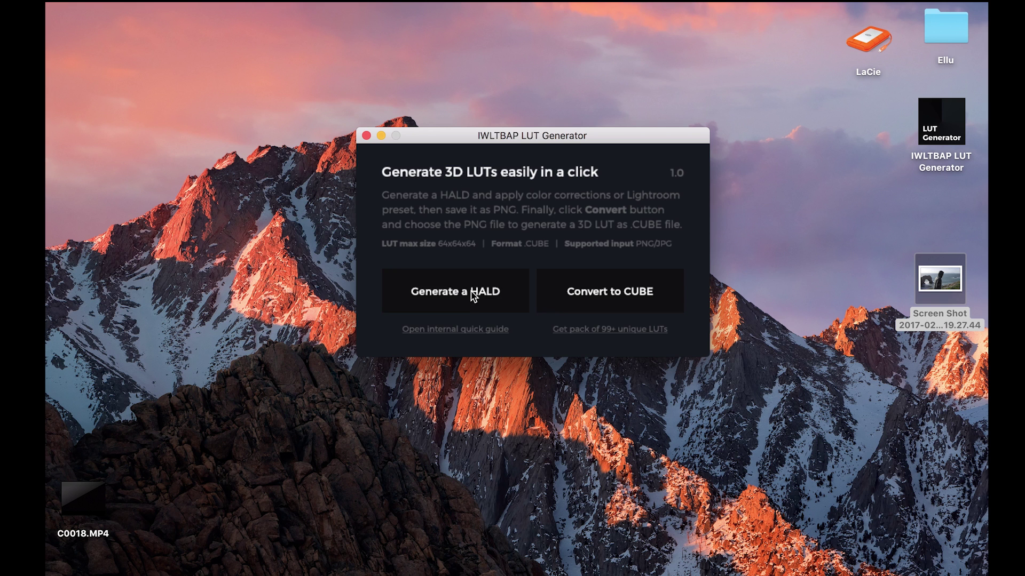
click(472, 293)
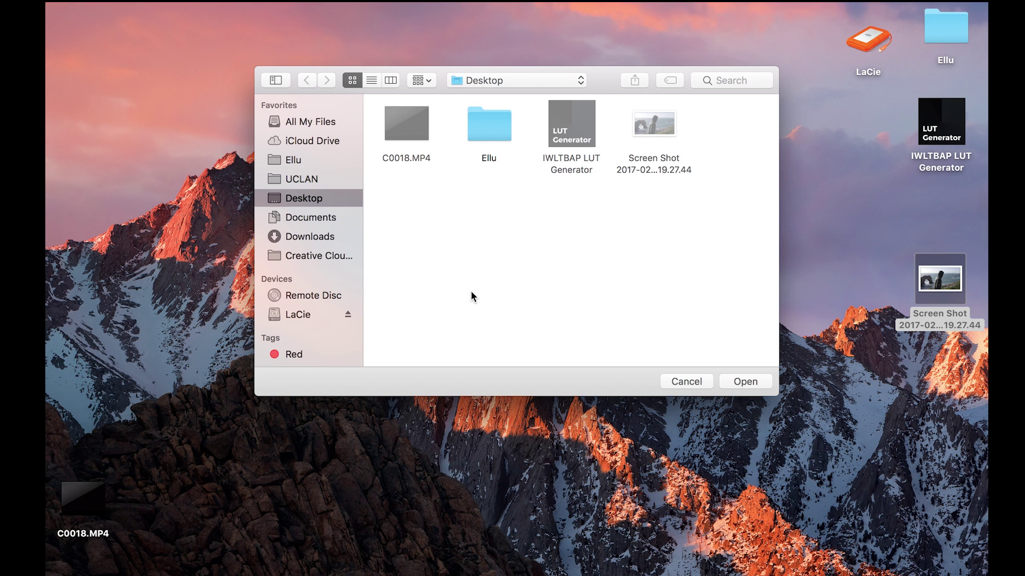
click(747, 387)
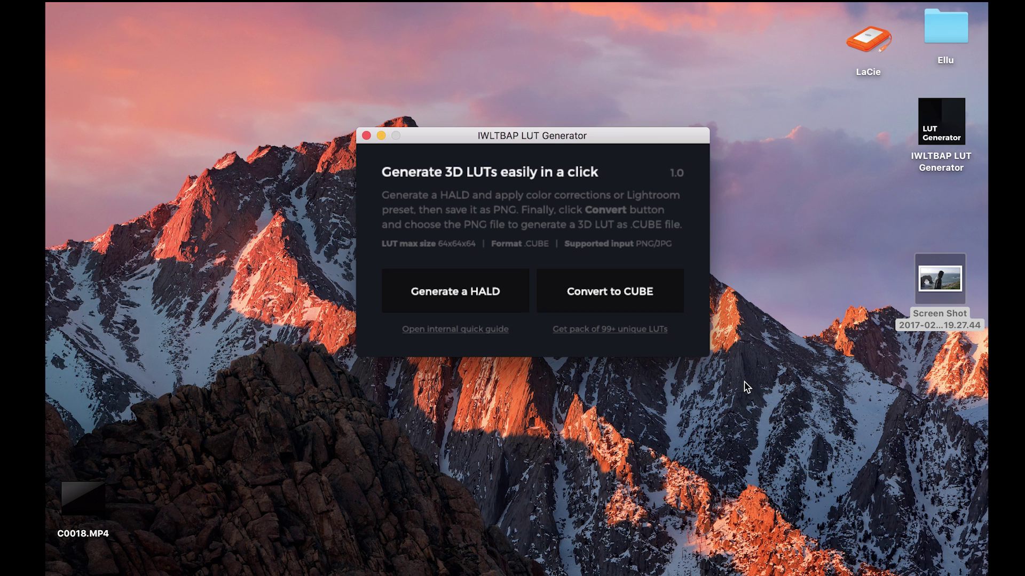
Rename Neutral-512.png to Elenors LUT.png and return to Lightroom.
click(938, 399)
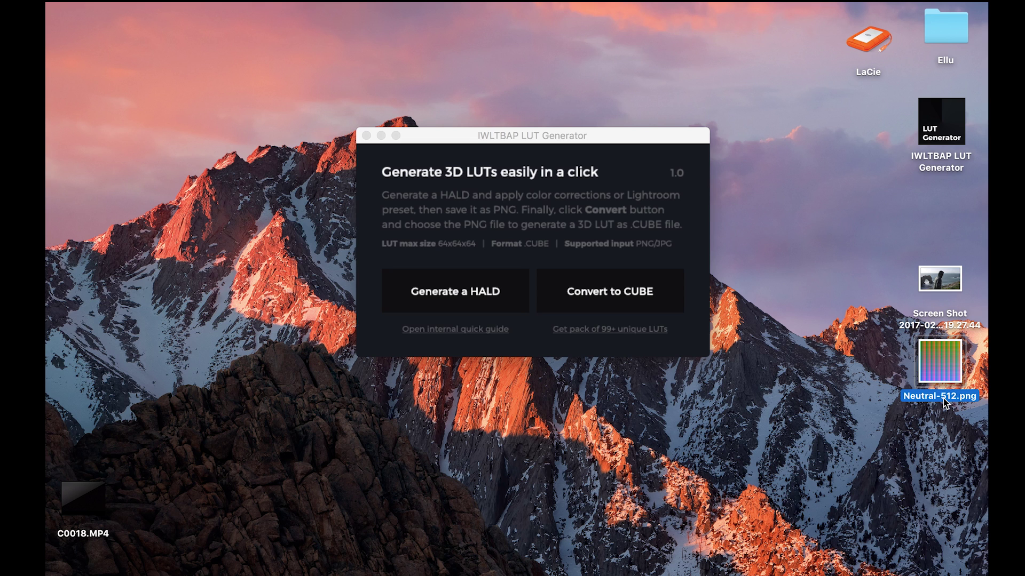
key(Return)
text(Elenors LUT)
key(Return)
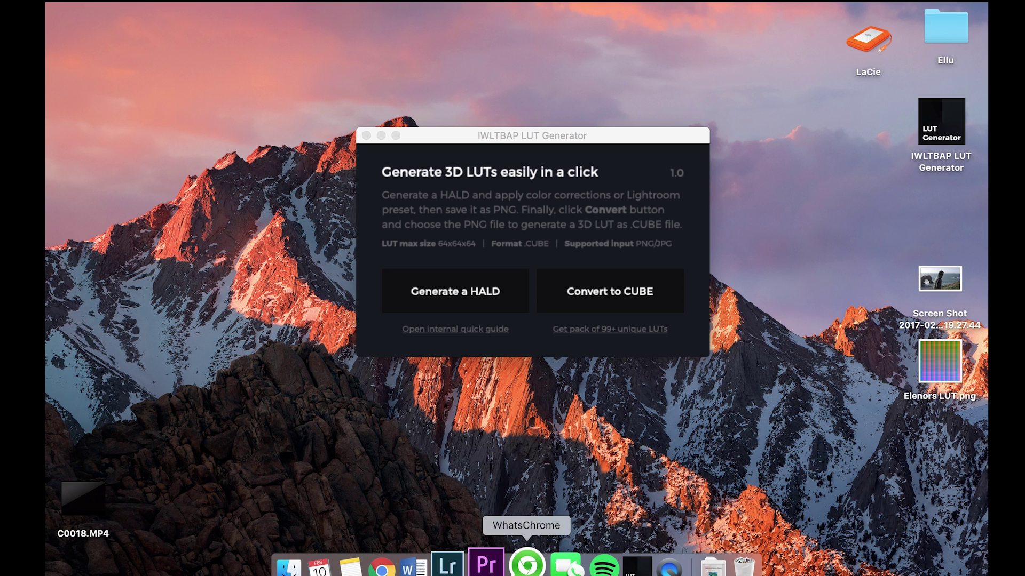
click(462, 563)
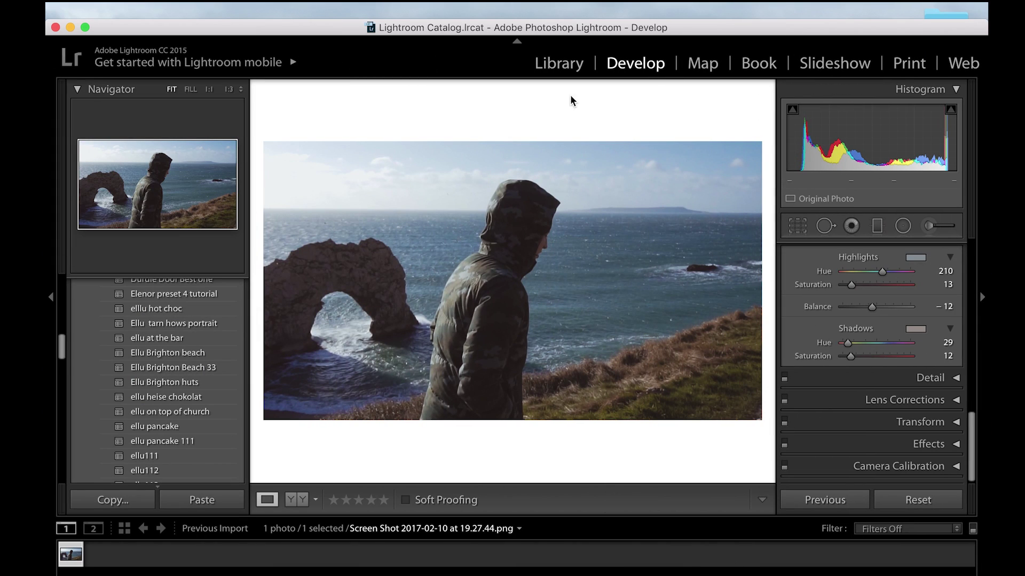
Import Elenors LUT.png from the Desktop into the catalog and open it in Develop.
click(559, 65)
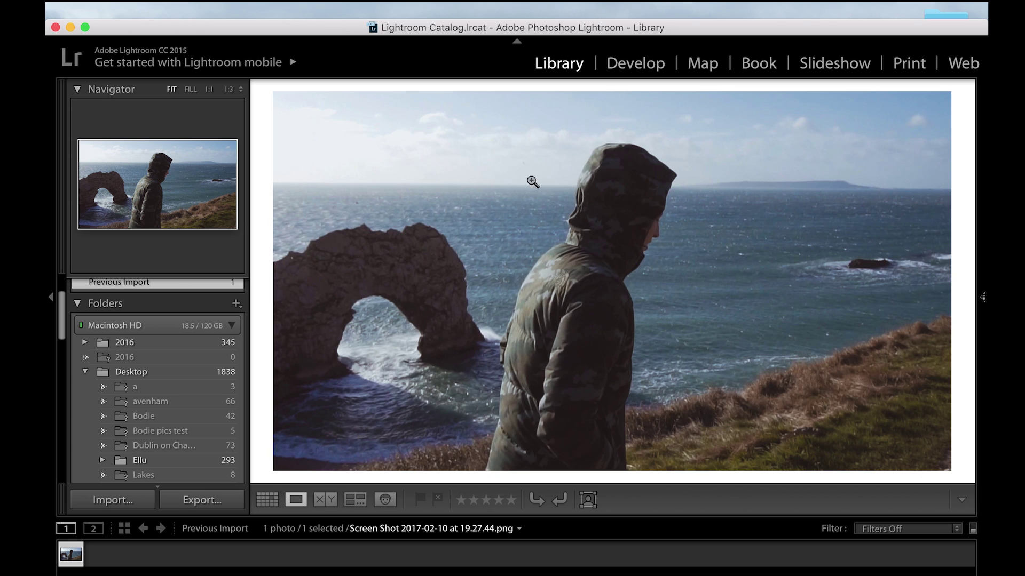
key(g)
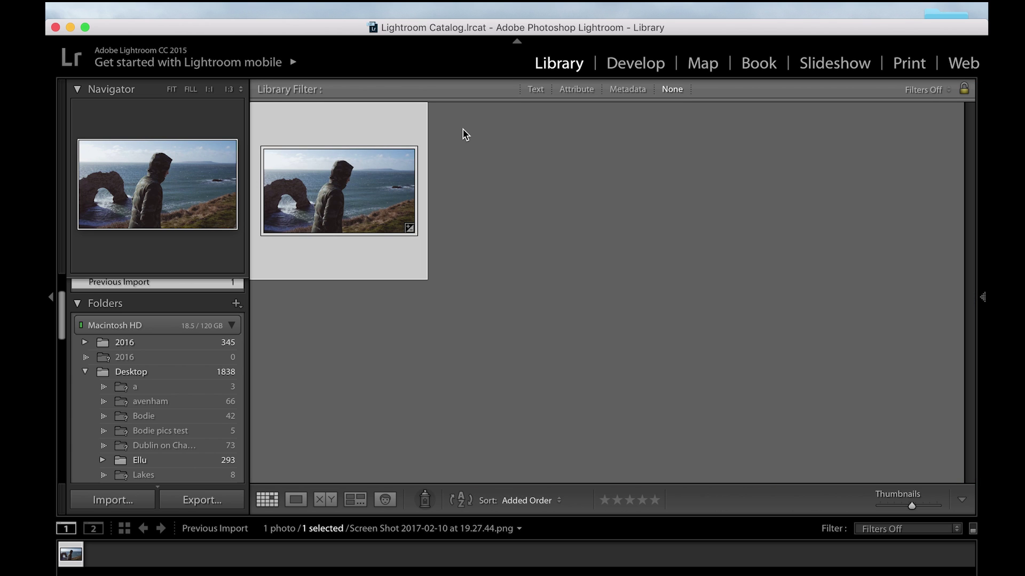
key(super+shift+i)
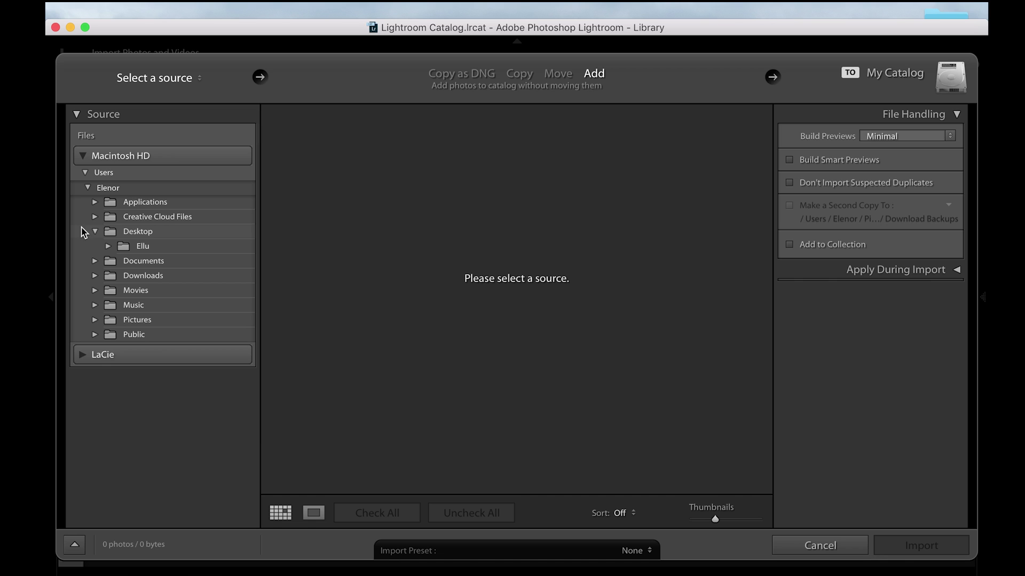
click(130, 232)
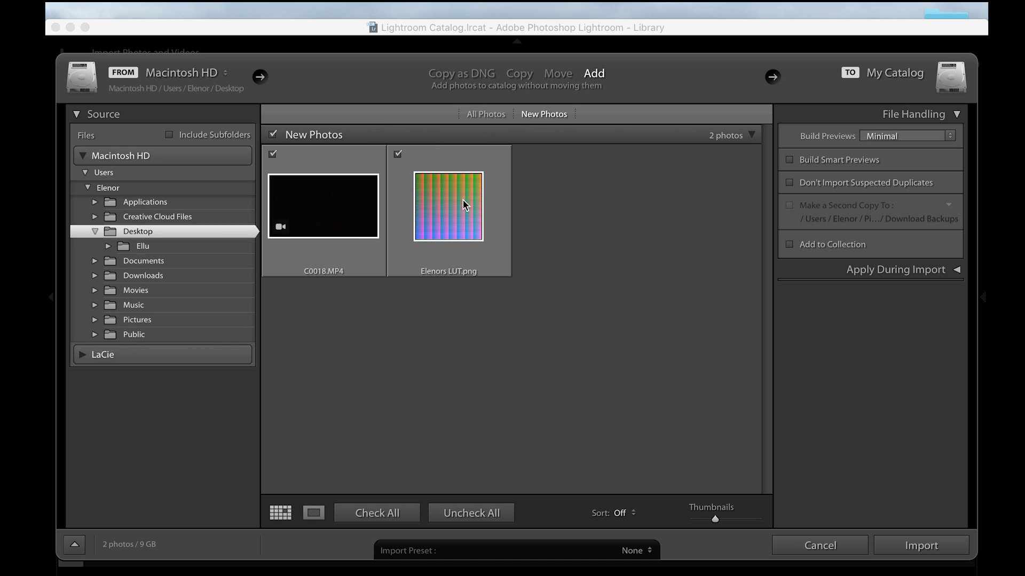
click(456, 201)
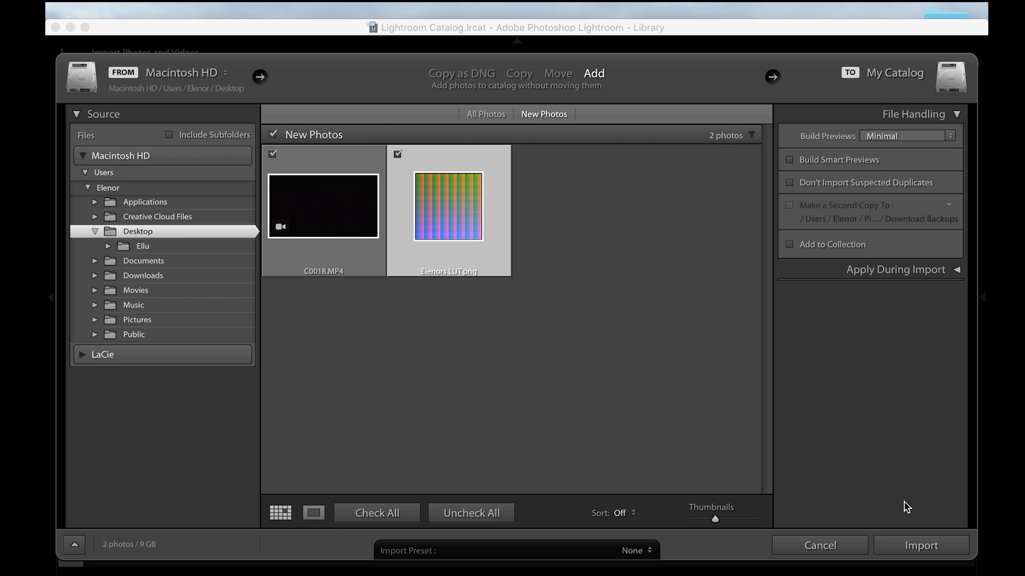
click(922, 545)
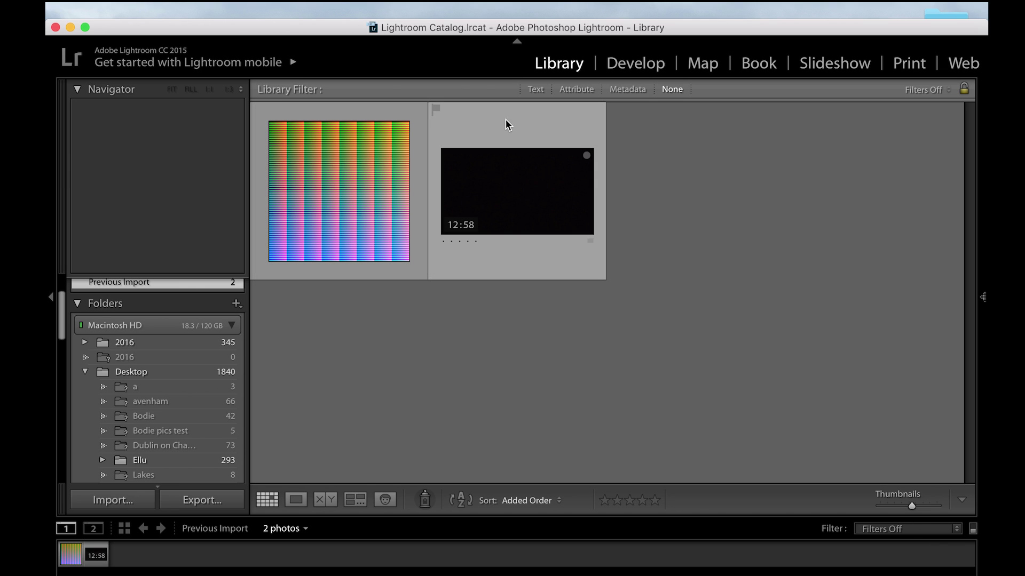
click(345, 171)
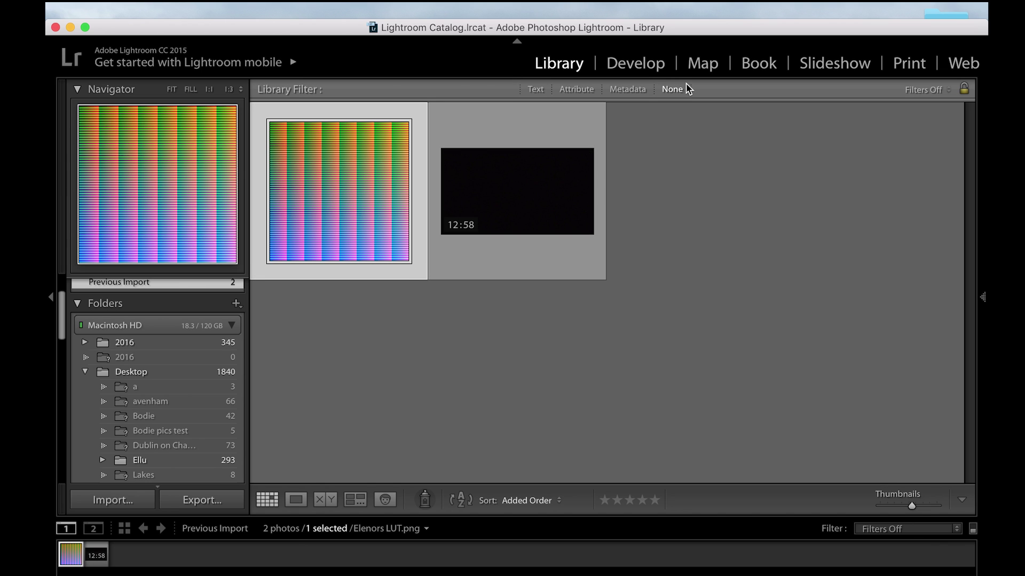
click(638, 68)
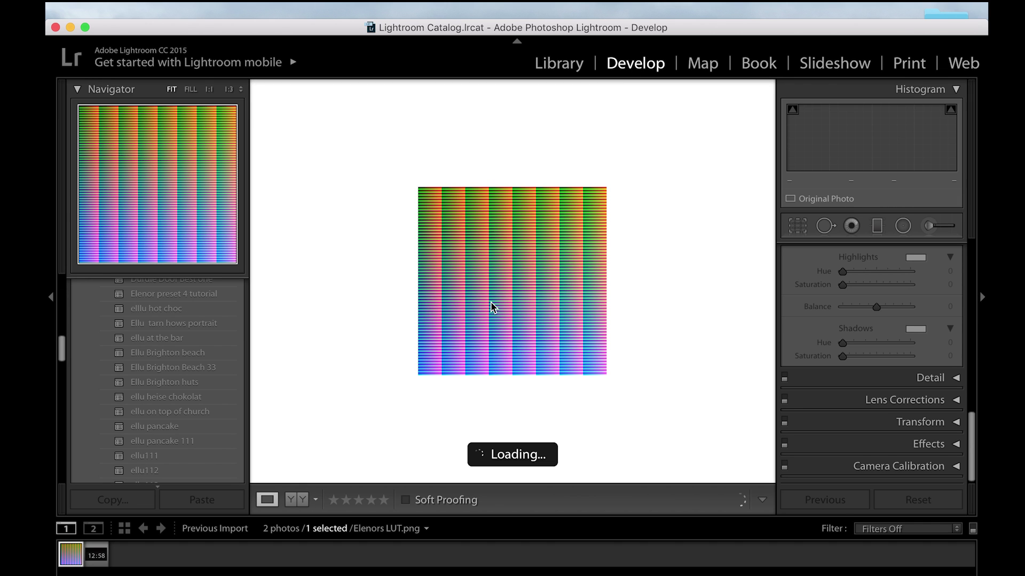
Paste the copied develop settings onto Elenors LUT.png through Settings > Paste Settings.
right_click(543, 270)
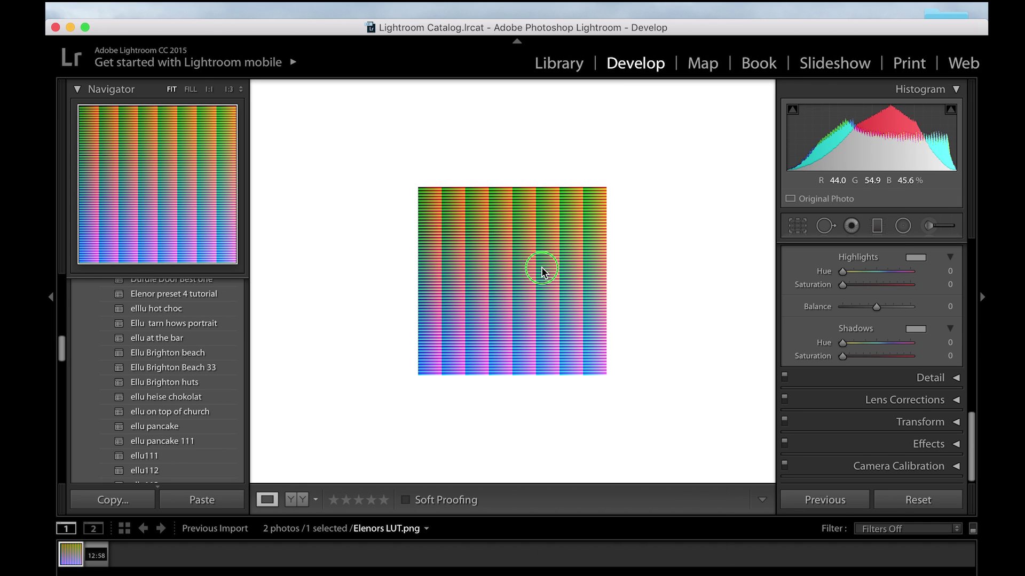
mouse_move(601, 196)
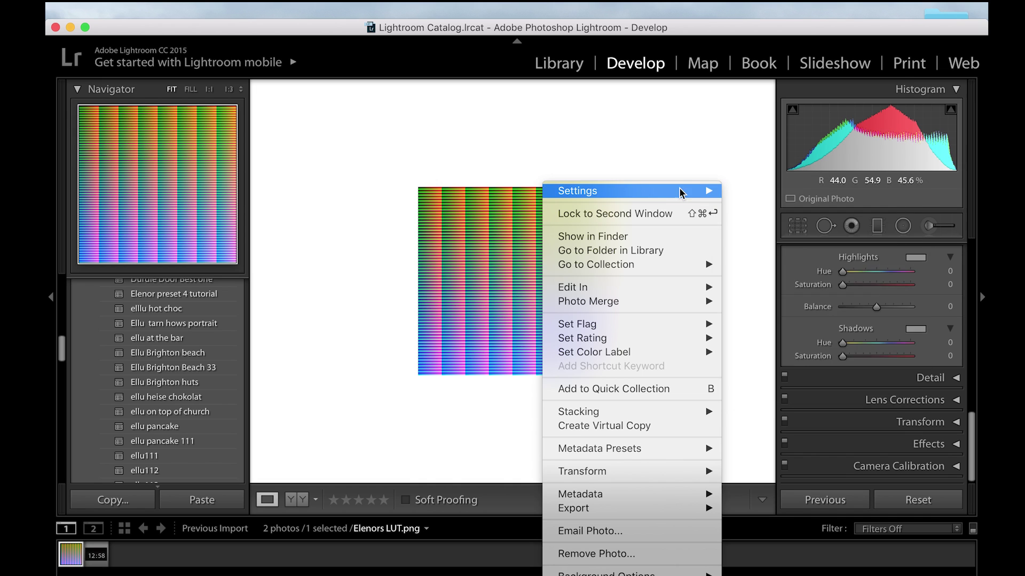
mouse_move(672, 289)
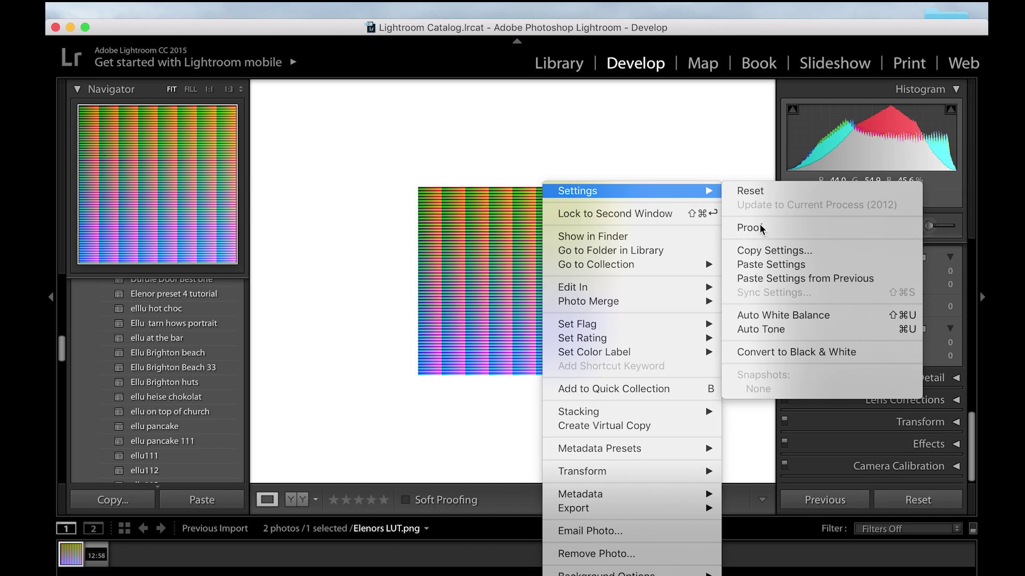
click(785, 266)
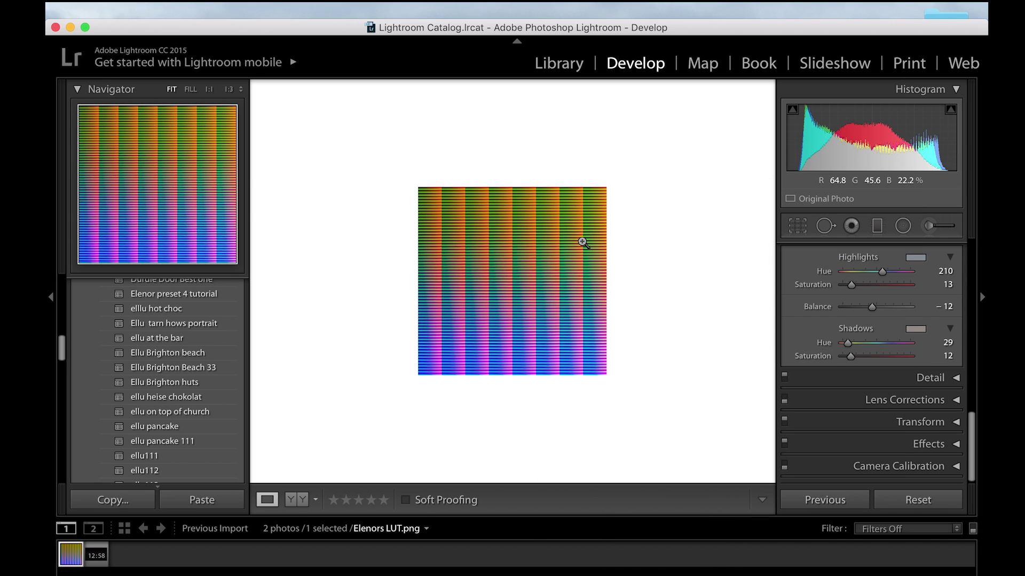
Export the graded HALD as Elenors LUT.jpg: JPEG, sRGB, quality 100, Desktop folder.
right_click(524, 227)
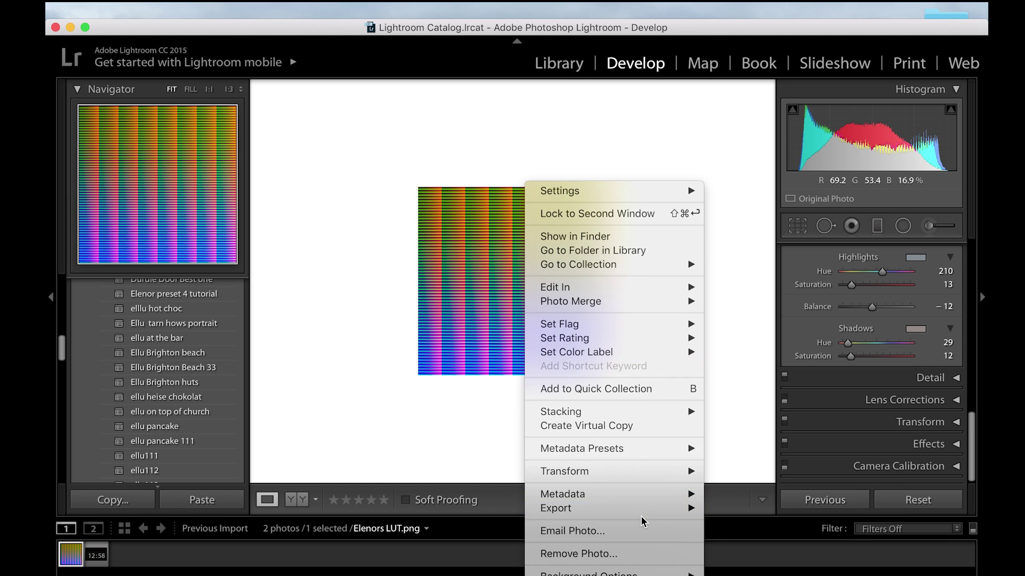
mouse_move(657, 514)
click(739, 470)
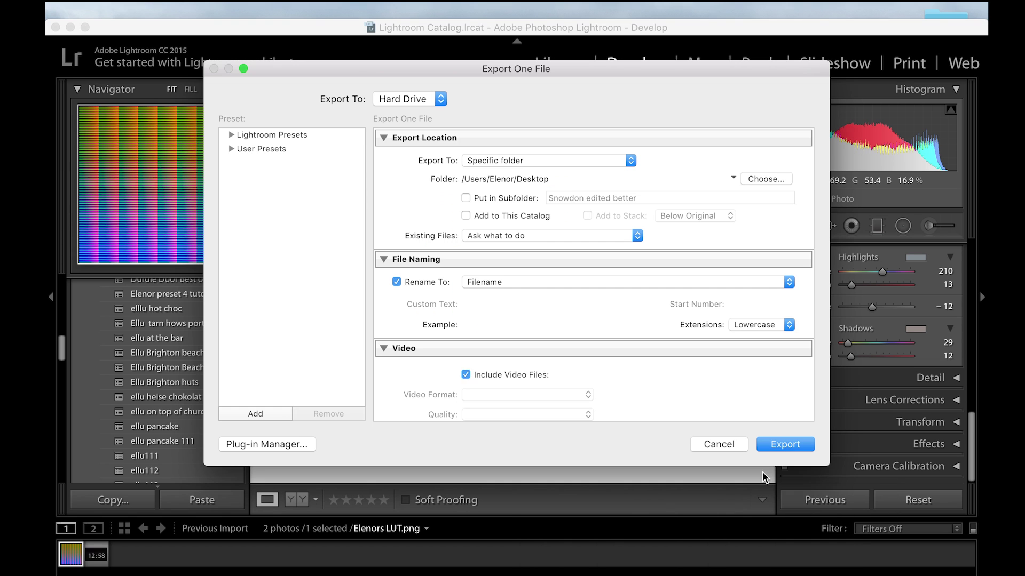
scroll(575, 251, down, 15)
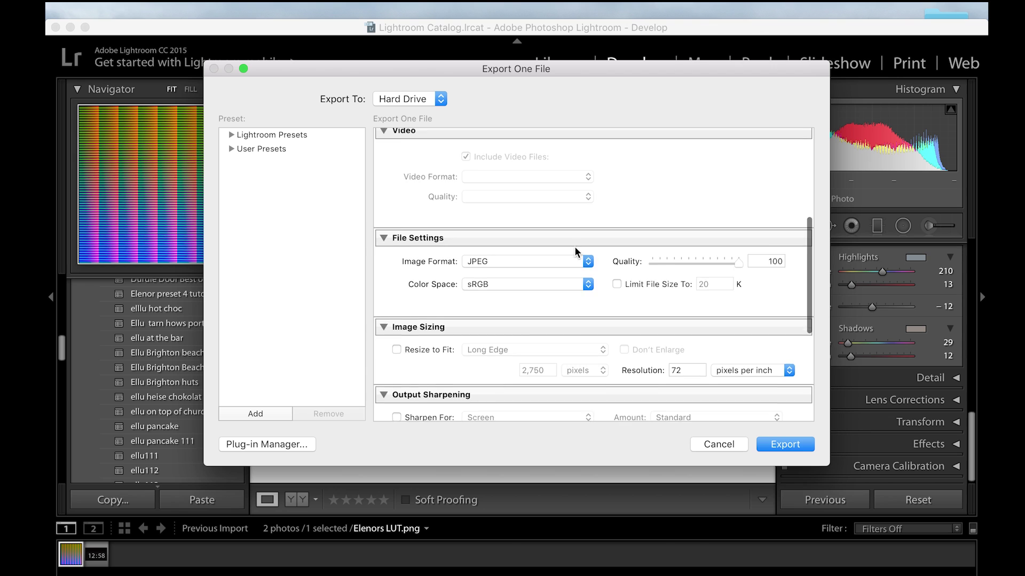
scroll(576, 251, up, 5)
scroll(576, 251, up, 3)
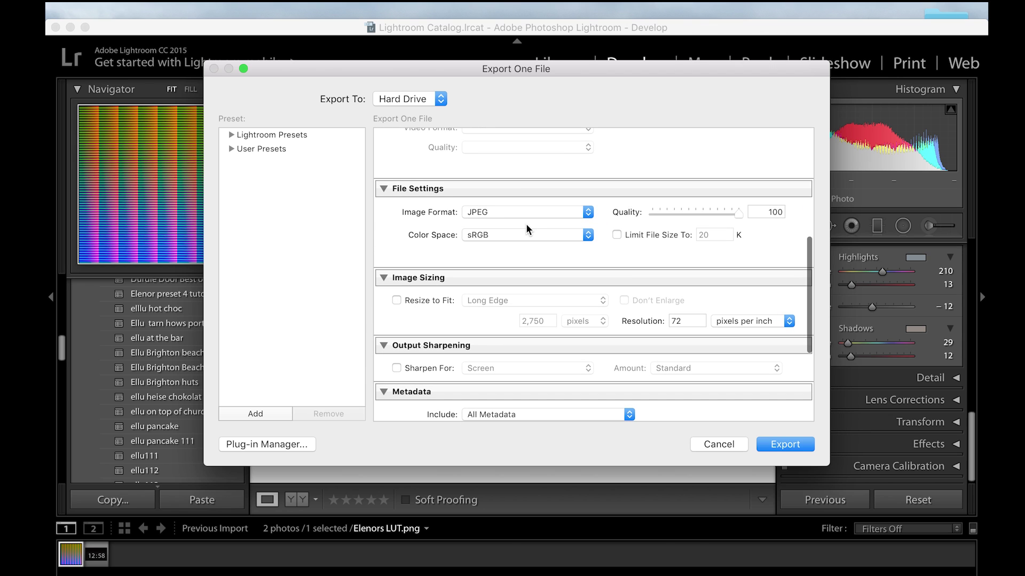
click(472, 247)
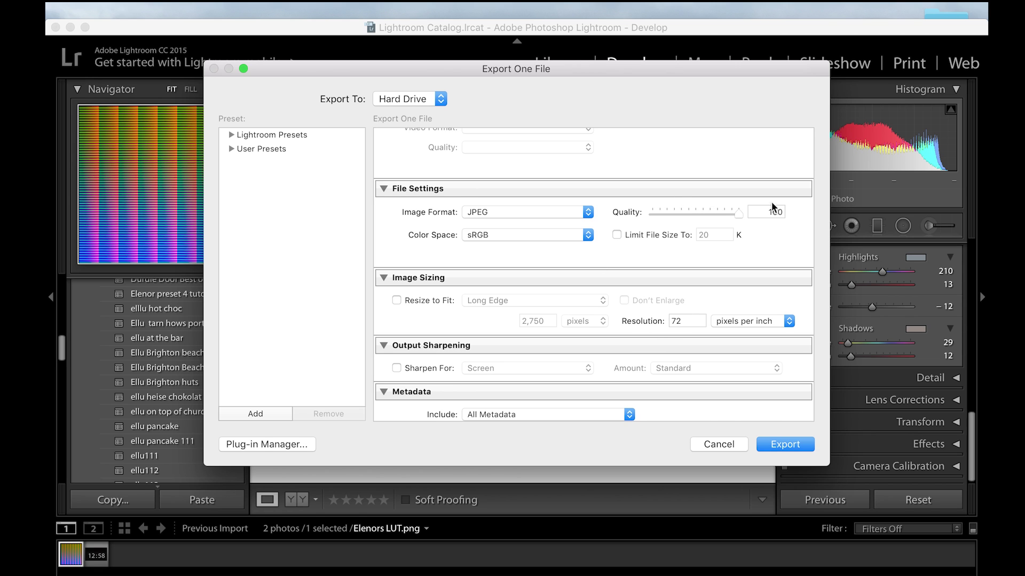
scroll(742, 225, up, 10)
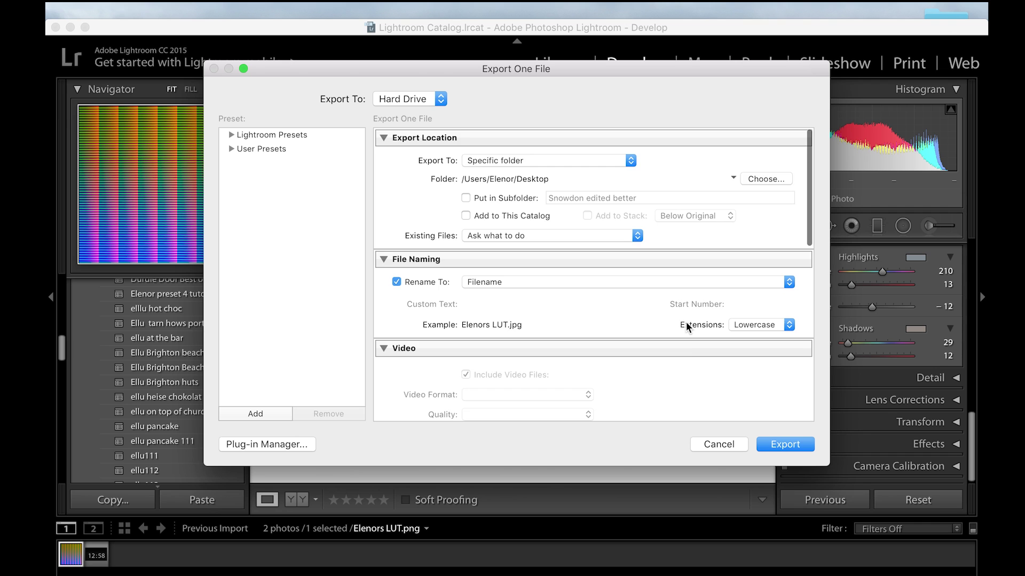
scroll(688, 326, down, 10)
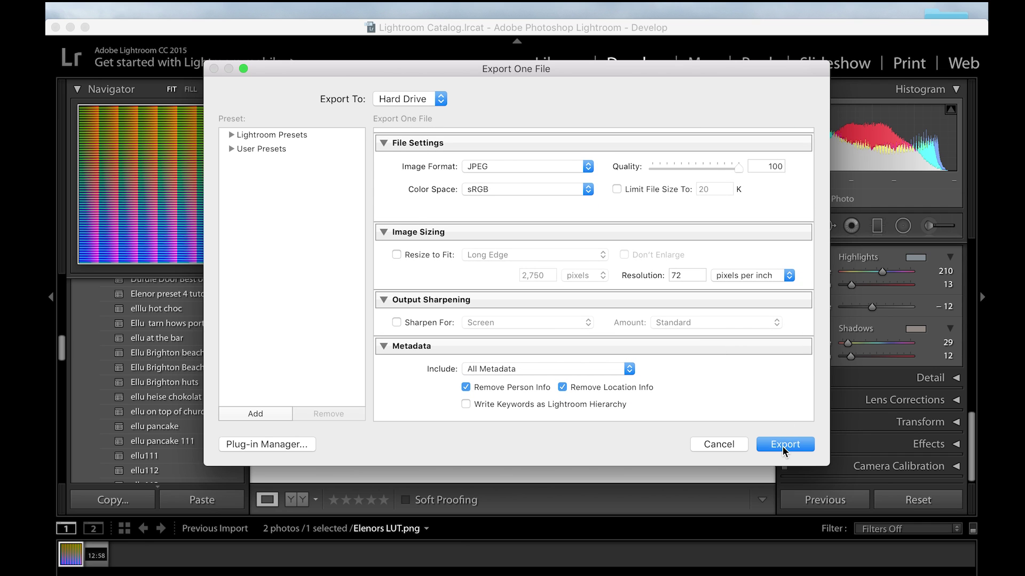
click(785, 445)
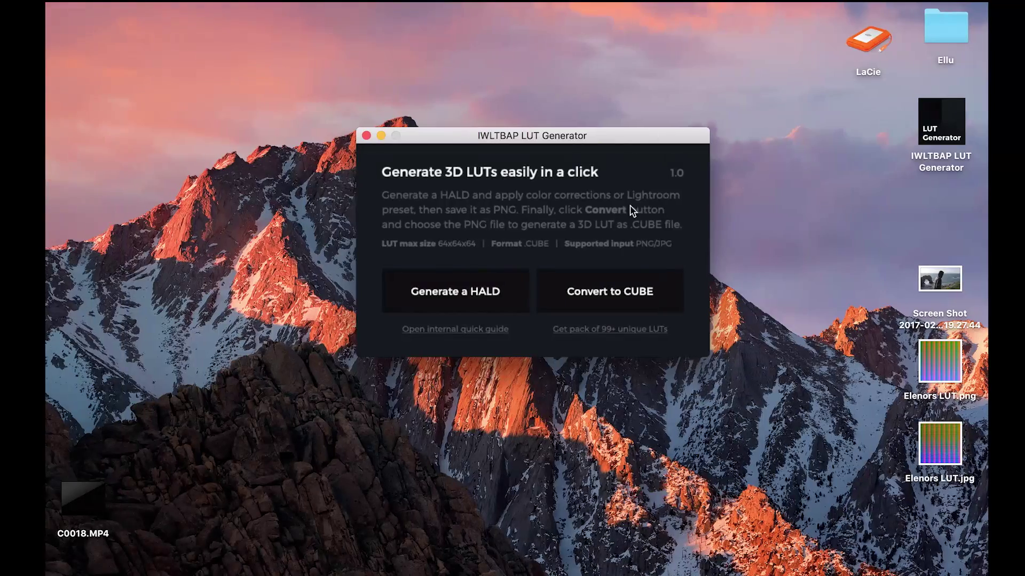
Convert Elenors LUT.jpg into Elenors LUT.cube on the desktop, then switch to Premiere Pro.
drag(572, 135, 540, 168)
click(575, 323)
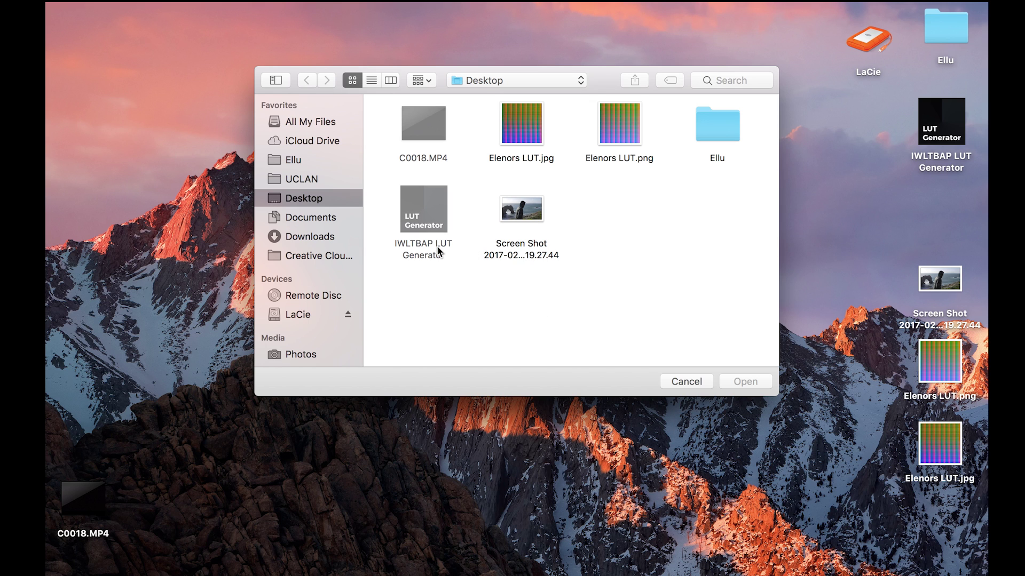
click(630, 115)
click(520, 126)
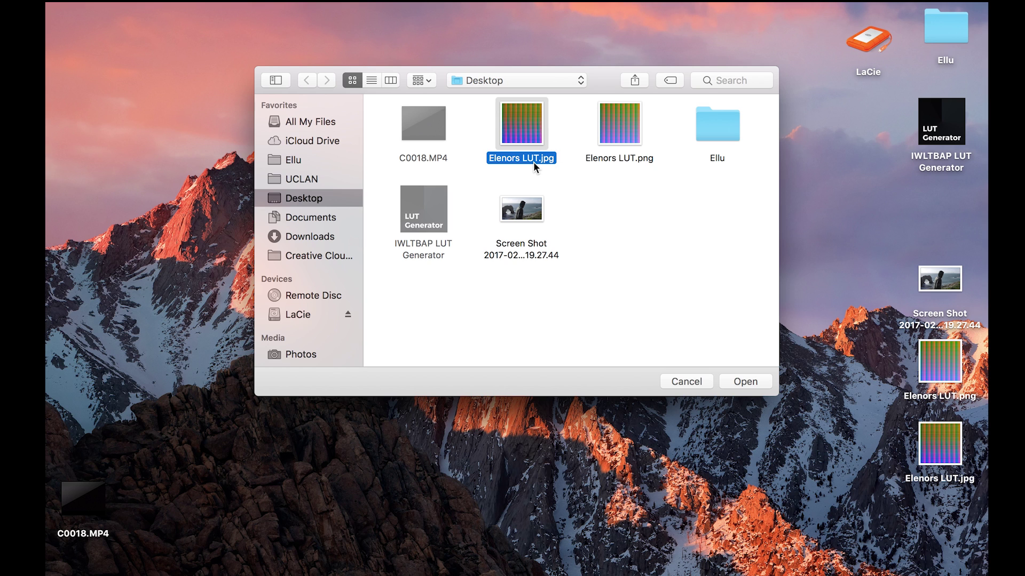
click(741, 381)
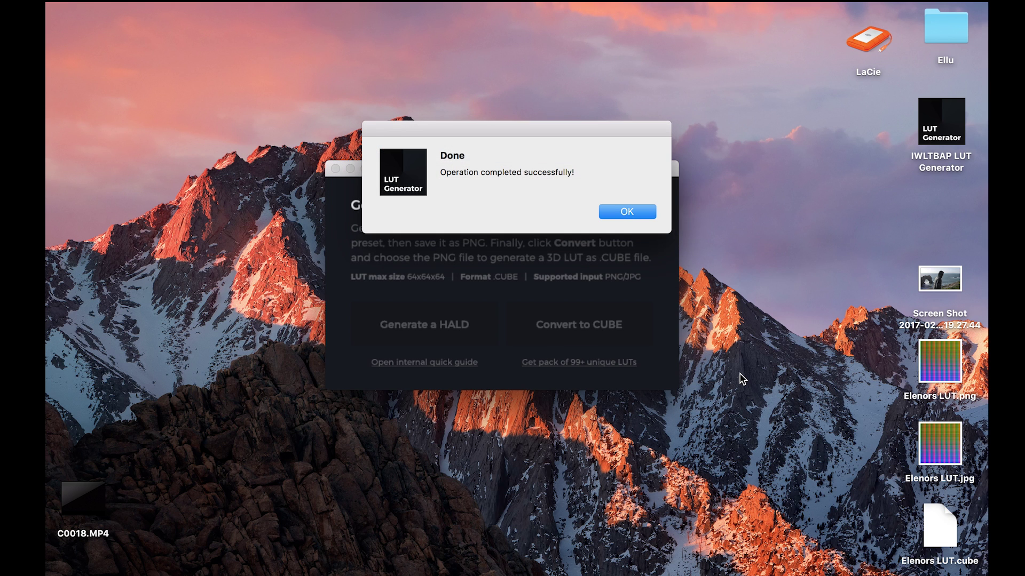
click(642, 212)
drag(948, 531, 856, 234)
click(499, 563)
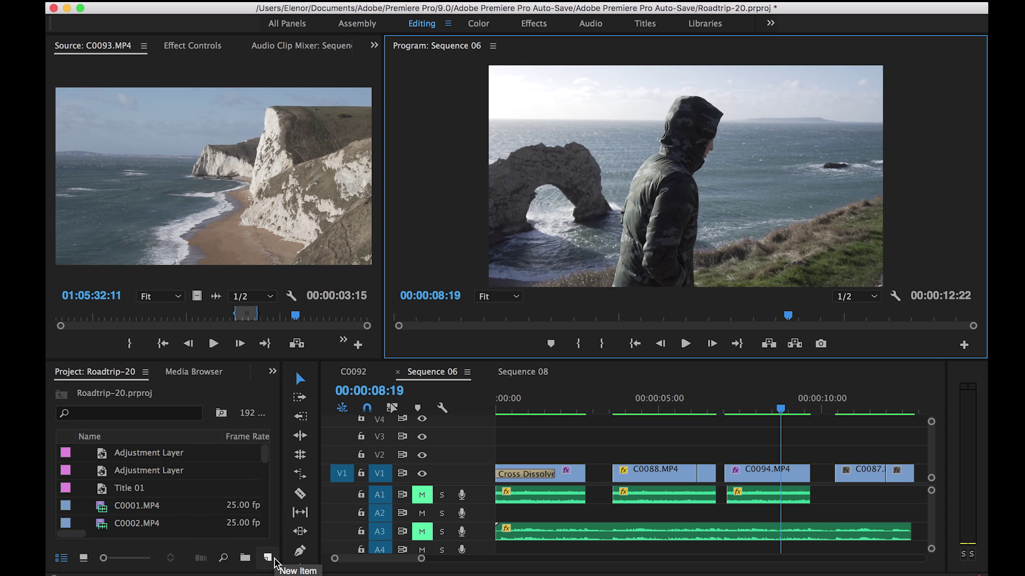
Place an Adjustment Layer on V3, stretch it to the sequence end, and select it.
drag(119, 452, 509, 435)
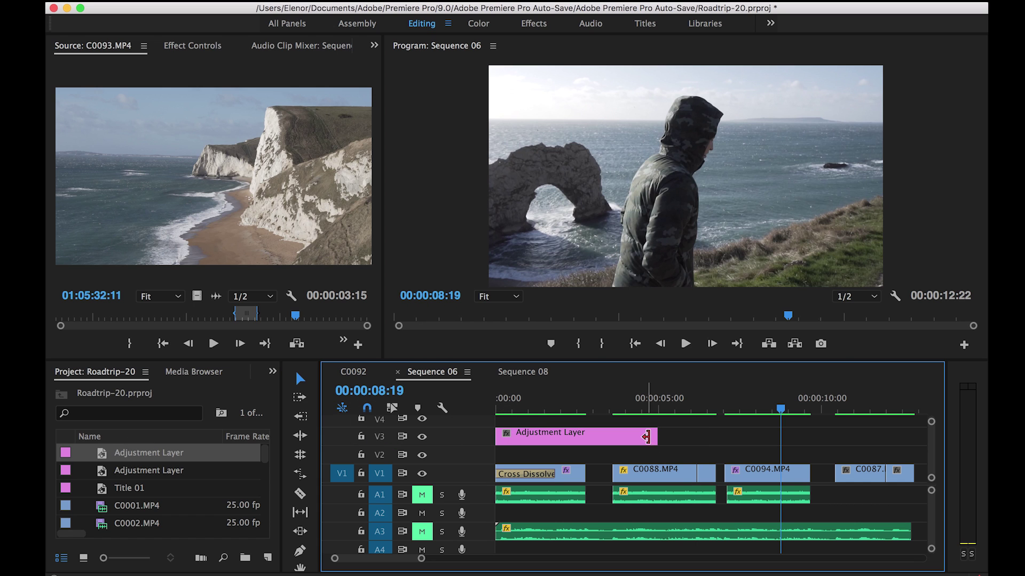
drag(655, 437, 913, 437)
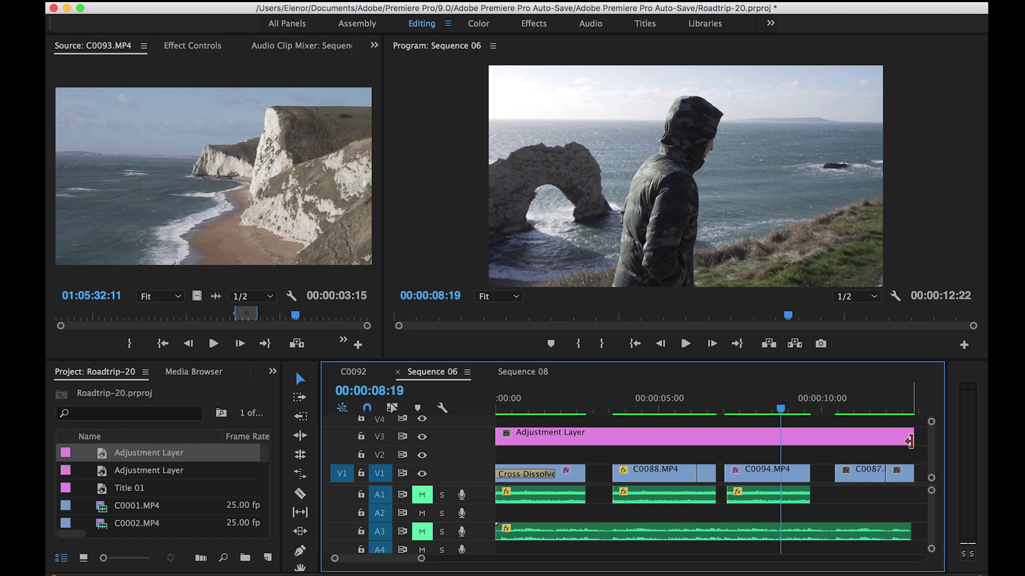
click(556, 407)
click(587, 440)
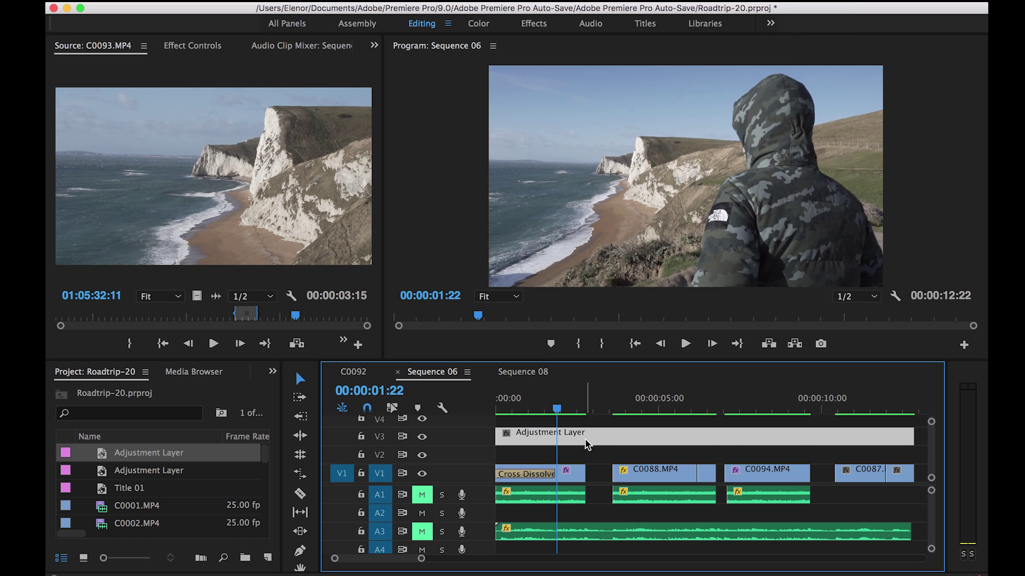
In the Color workspace, load Elenors LUT.cube as the Lumetri Creative look and scrub to check it.
click(480, 24)
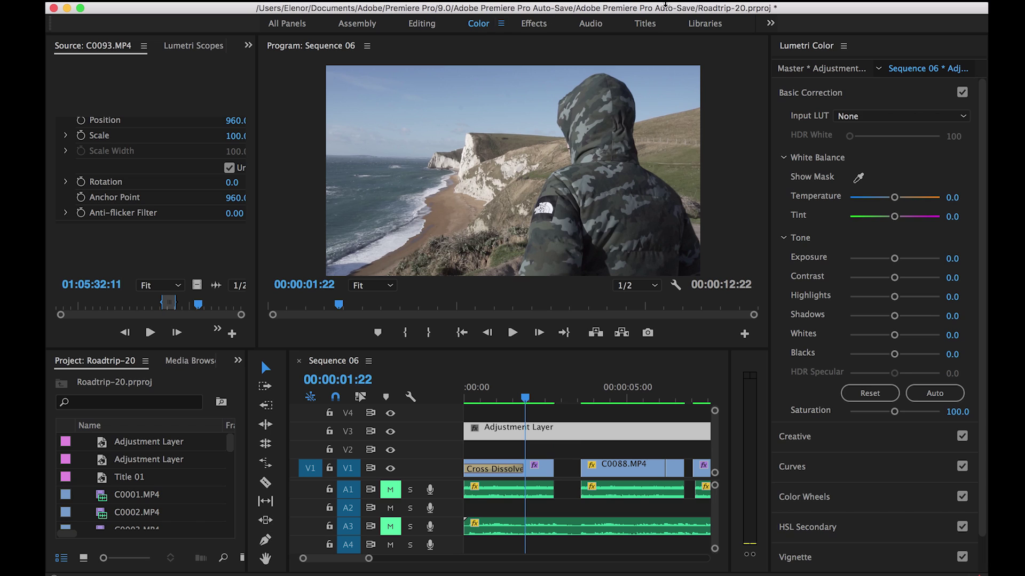
click(863, 95)
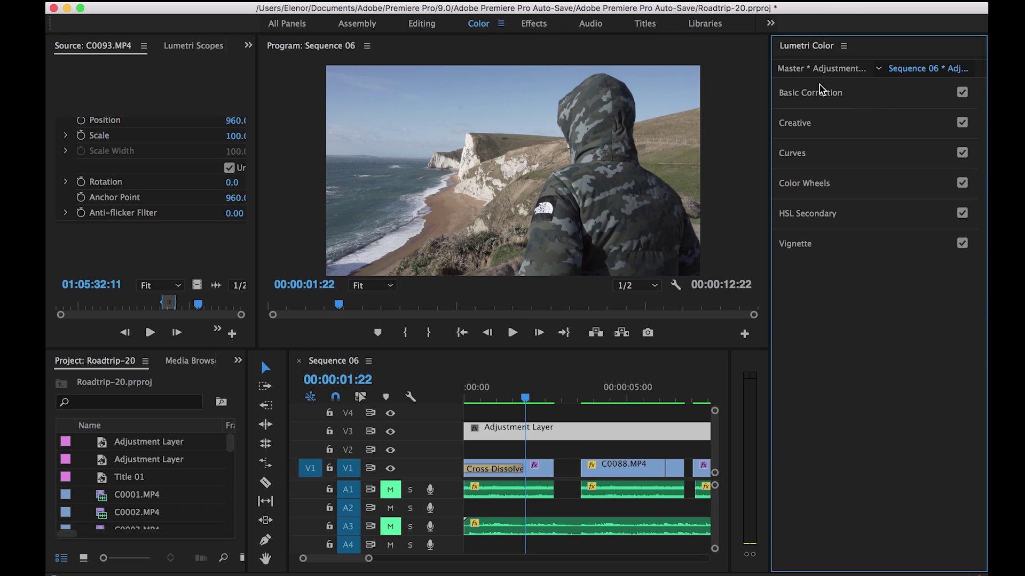
click(864, 124)
click(884, 149)
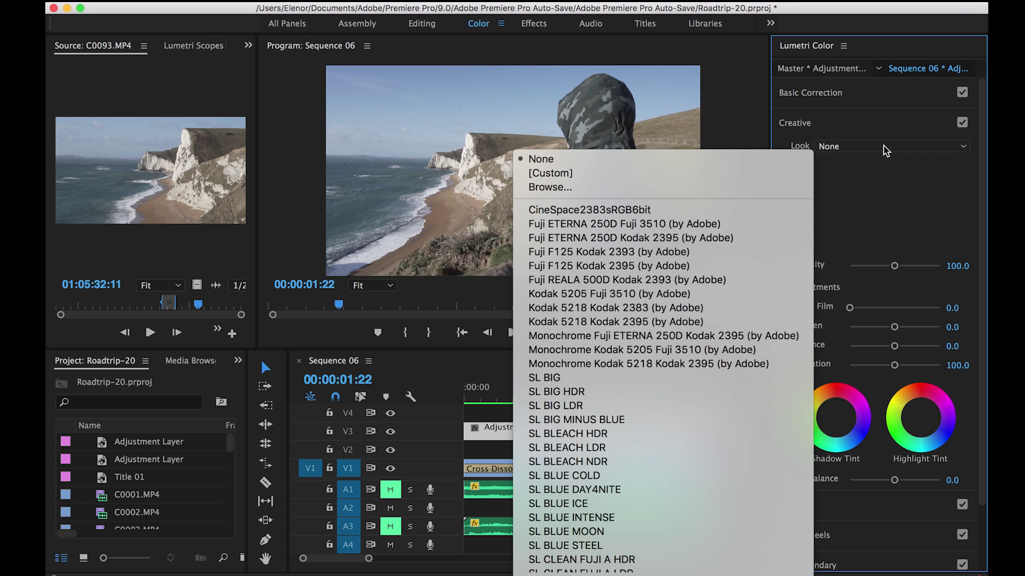
click(558, 189)
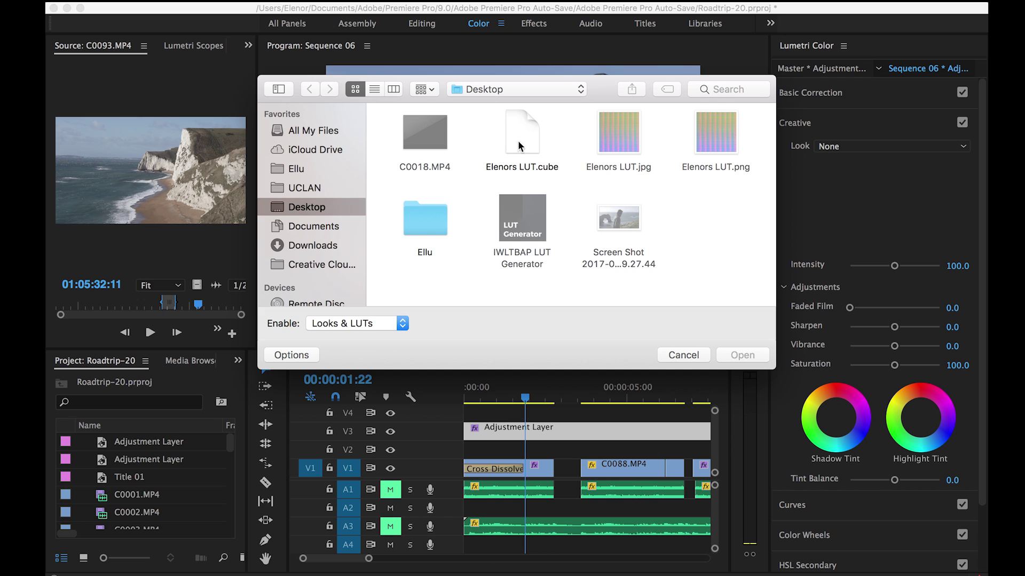
double_click(518, 140)
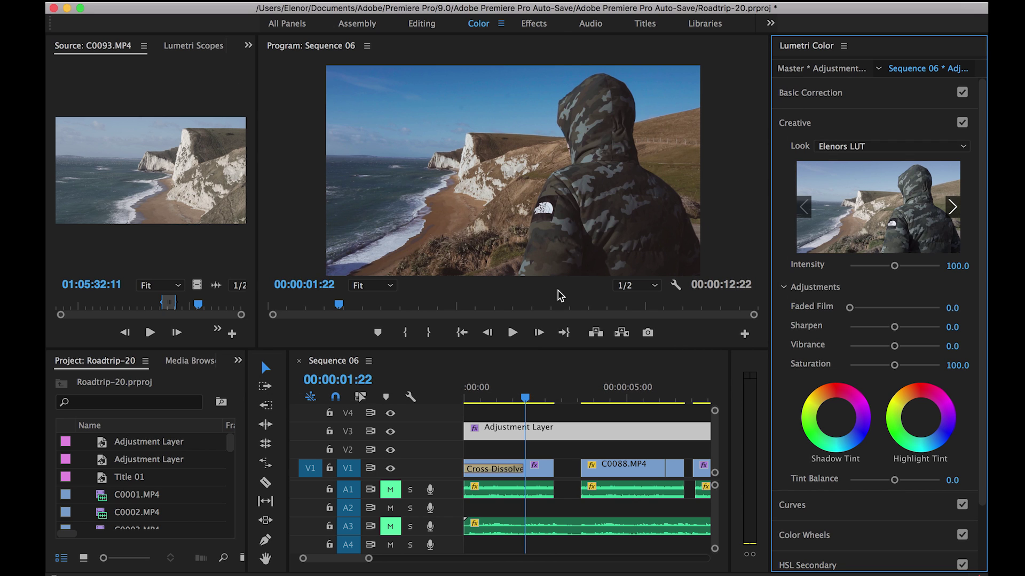
drag(512, 388, 650, 399)
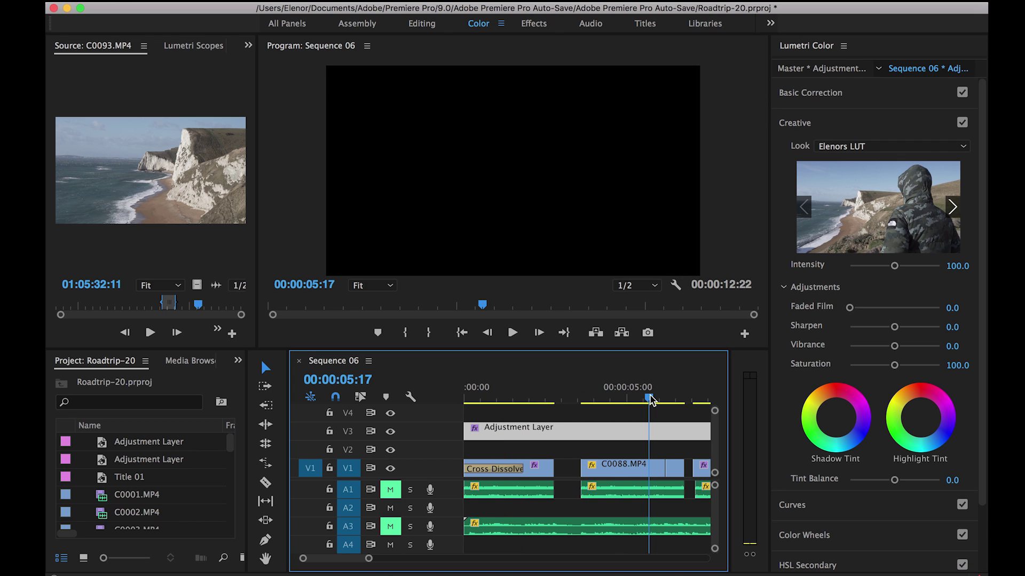
Set the Lumetri Creative look intensity to 90 and saturation to 96.
scroll(602, 415, down, 2)
drag(568, 396, 573, 398)
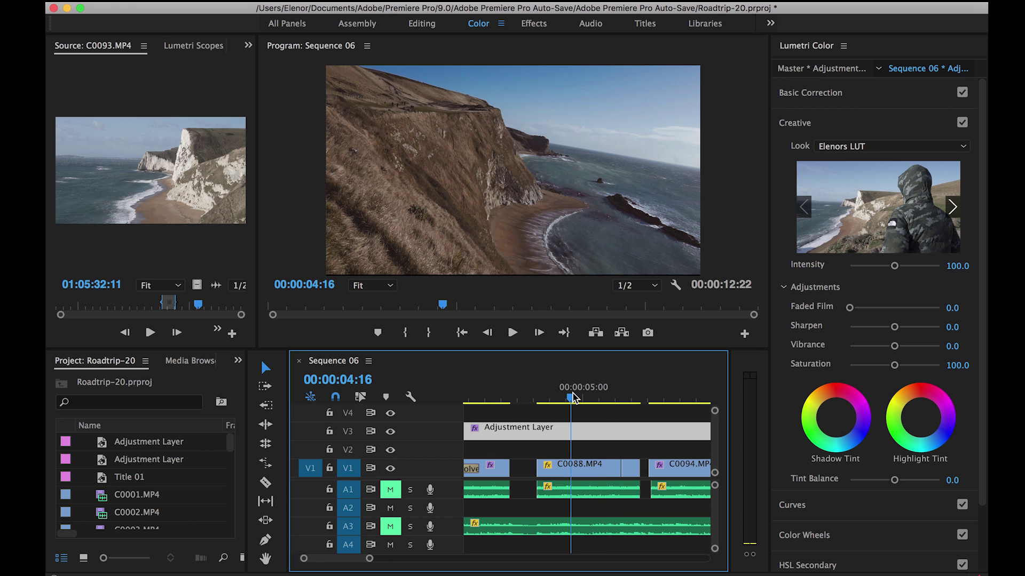
scroll(601, 432, down, 5)
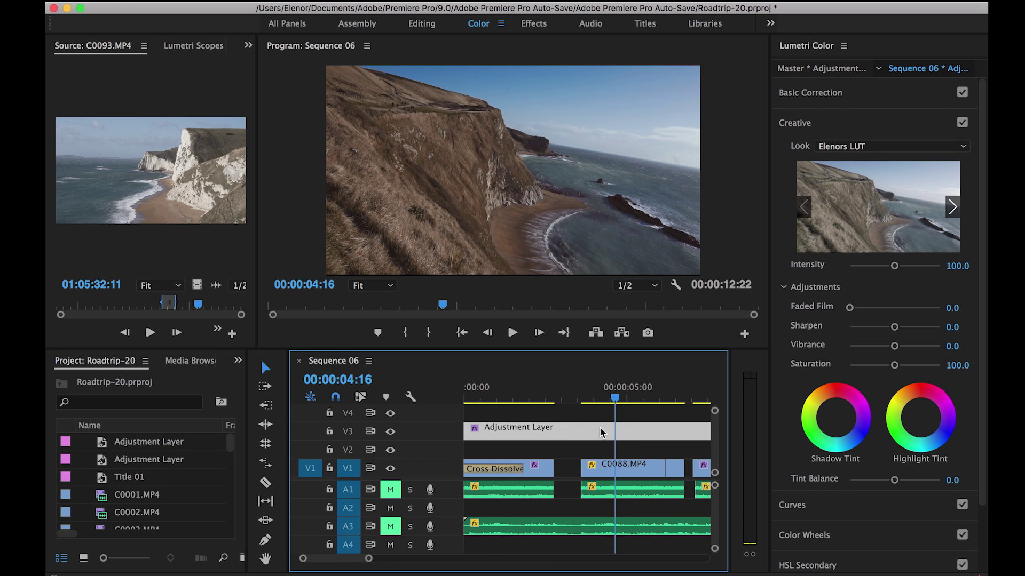
scroll(600, 432, up, 5)
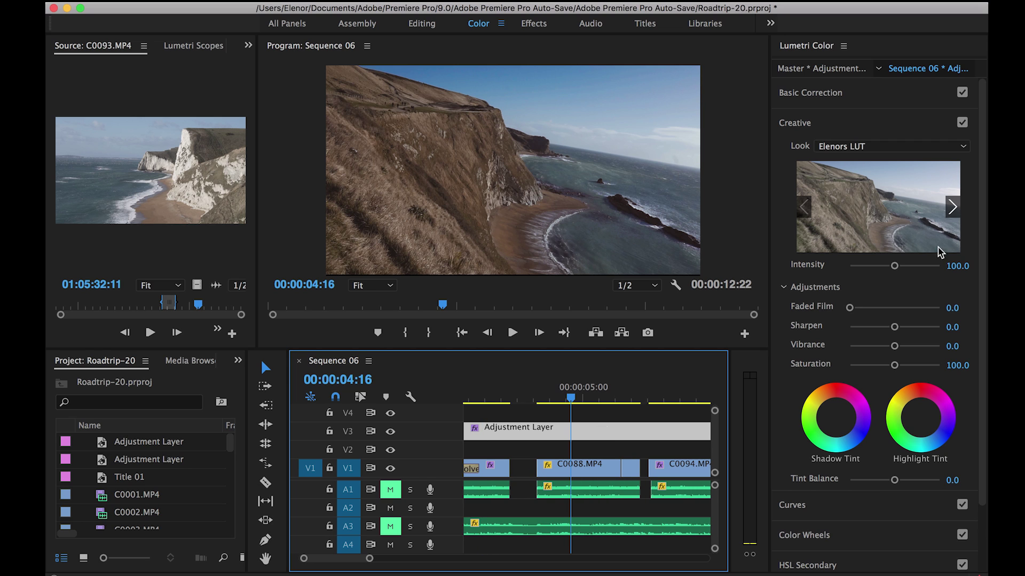
click(958, 274)
click(958, 266)
text(90)
key(Return)
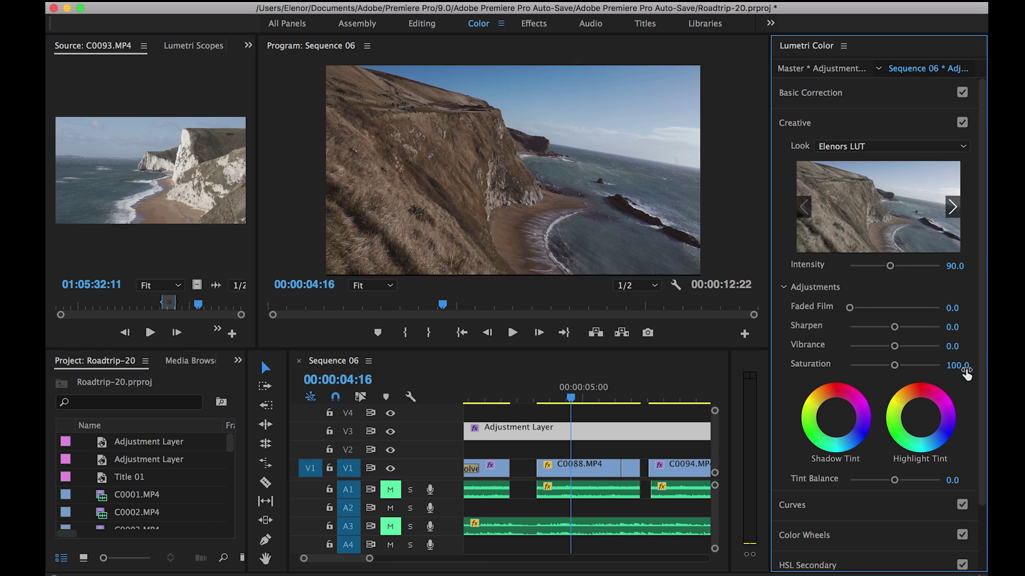
click(960, 364)
text(96)
key(Return)
Set Faded Film to 5 while viewing the hooded figure frame at 00:00:01:21.
click(500, 396)
scroll(496, 395, up, 2)
drag(476, 395, 525, 404)
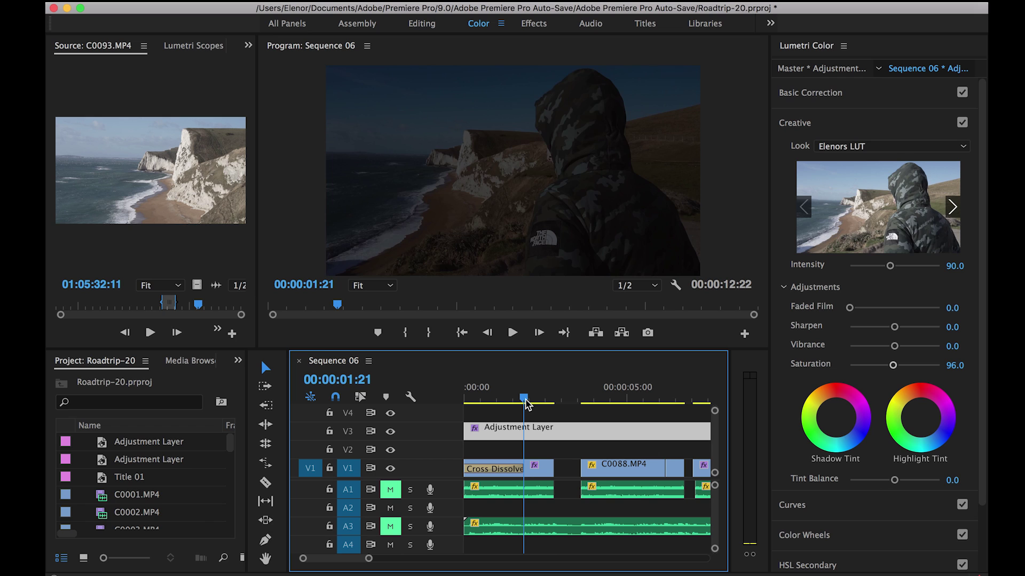
click(953, 308)
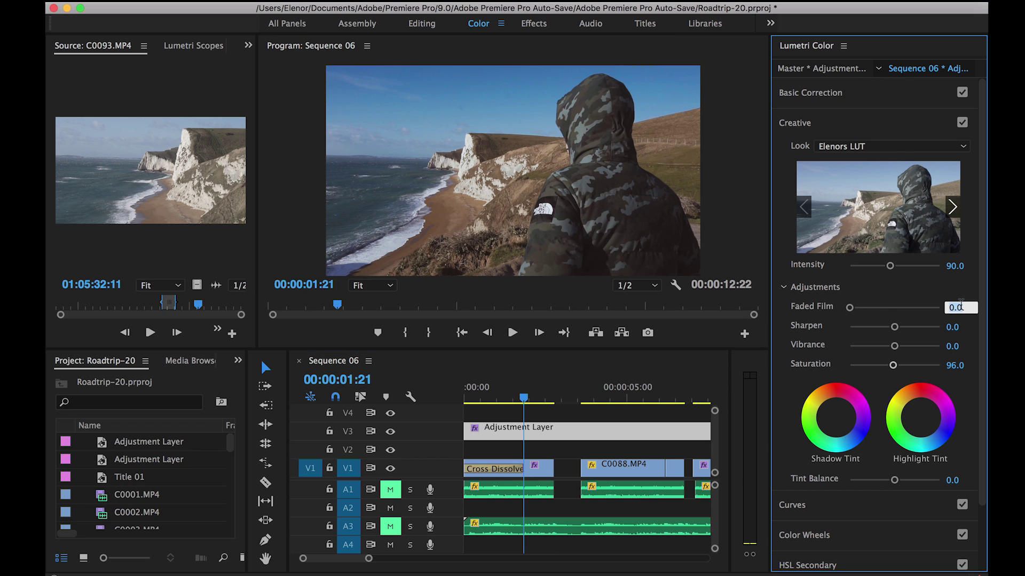
key(Return)
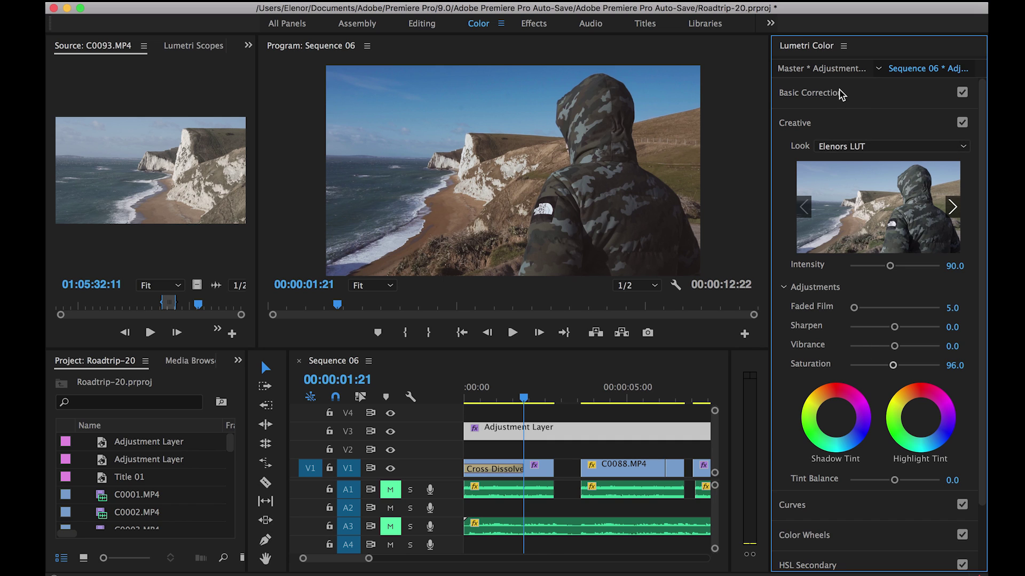
Lower Basic Correction Exposure to -0.3 and scrub through the sequence to review the grade.
click(841, 95)
click(952, 258)
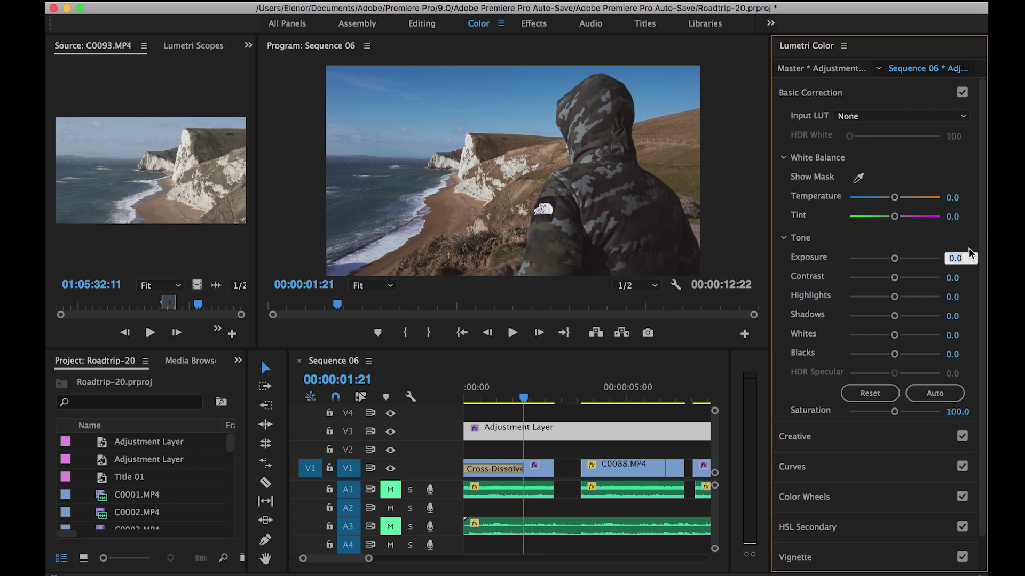
click(937, 246)
click(961, 256)
click(965, 244)
drag(952, 258, 945, 258)
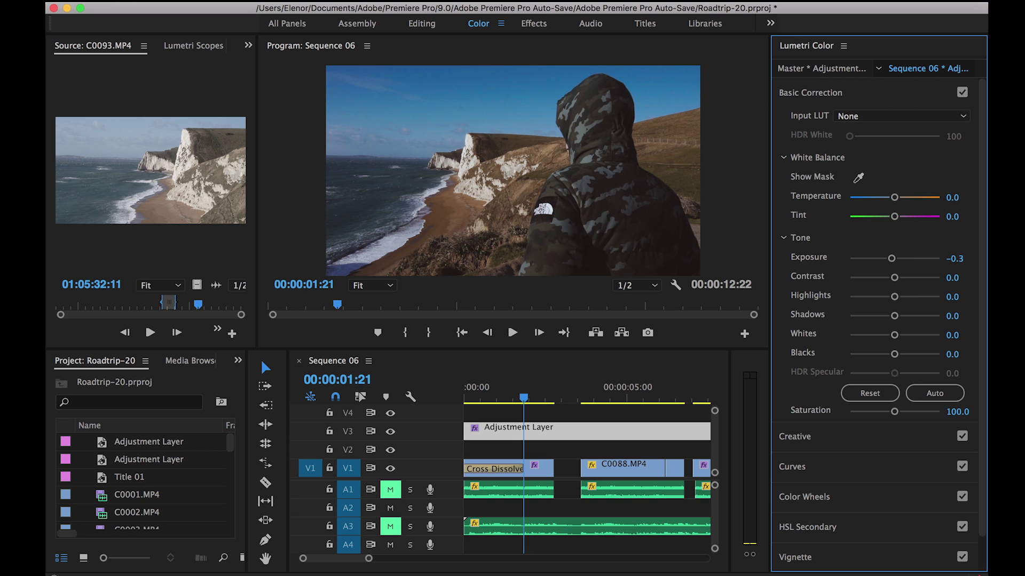
drag(533, 396, 652, 396)
scroll(587, 400, right, 5)
drag(564, 404, 562, 394)
scroll(562, 393, left, 5)
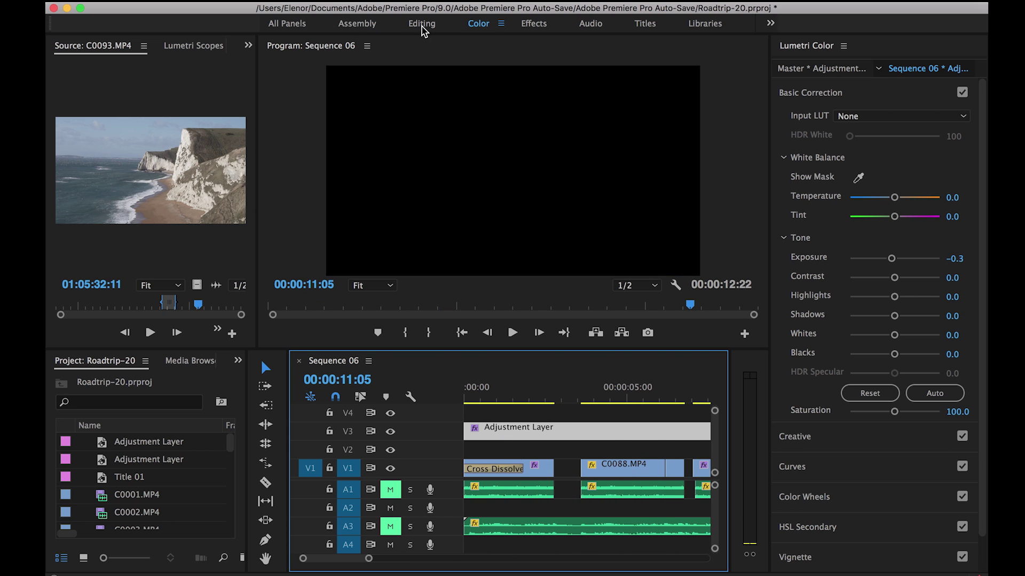
In the Editing workspace, toggle V3 track output to compare graded and ungraded footage, ending with it on.
click(422, 25)
click(643, 409)
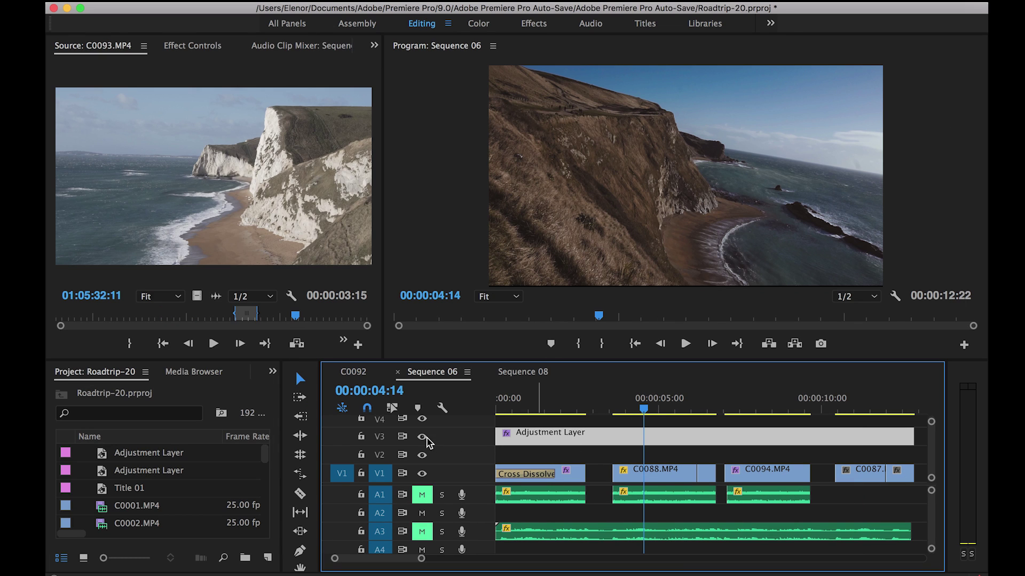
click(422, 439)
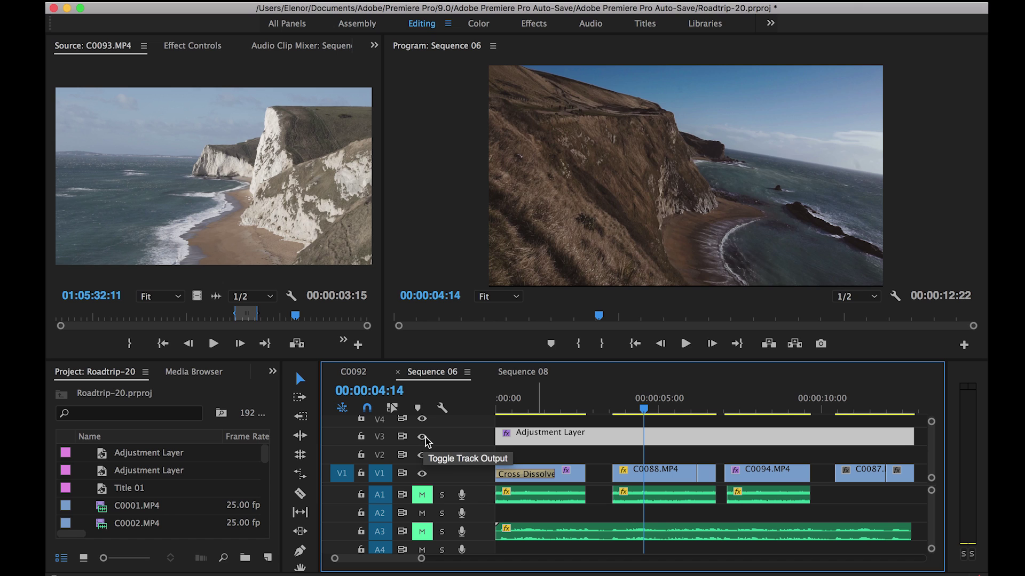
click(424, 437)
click(424, 437)
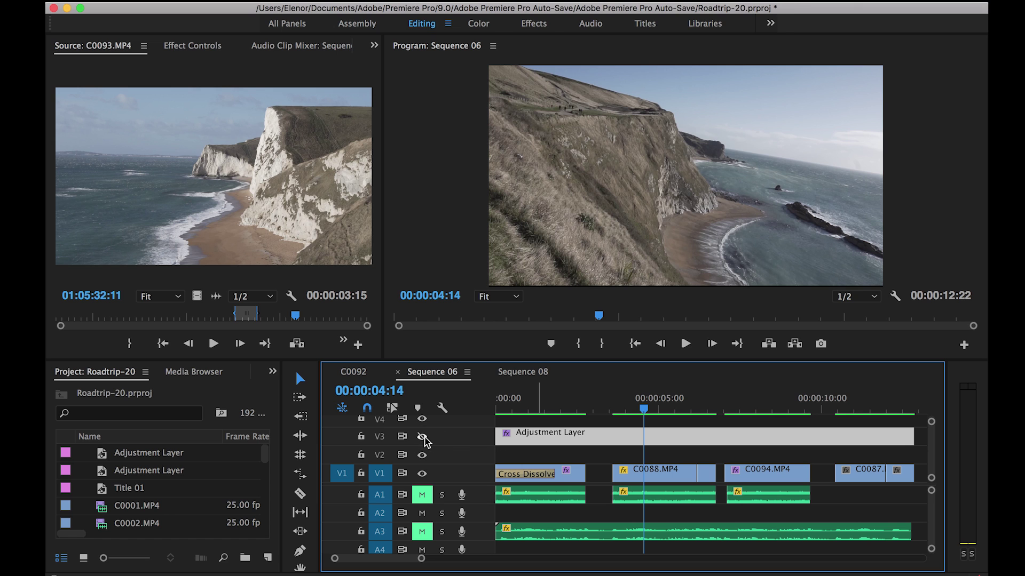
click(423, 438)
click(424, 437)
click(423, 437)
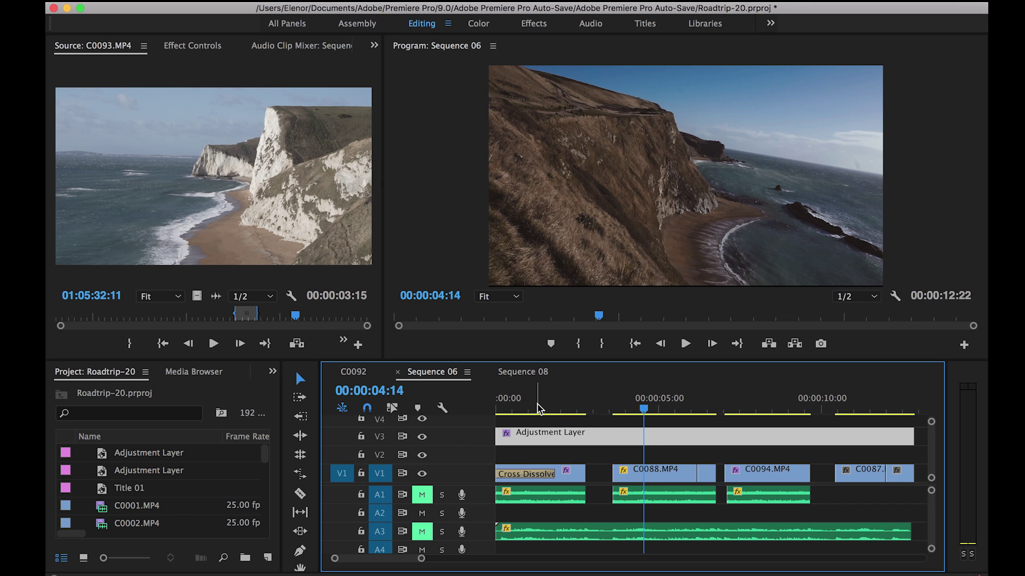
click(536, 407)
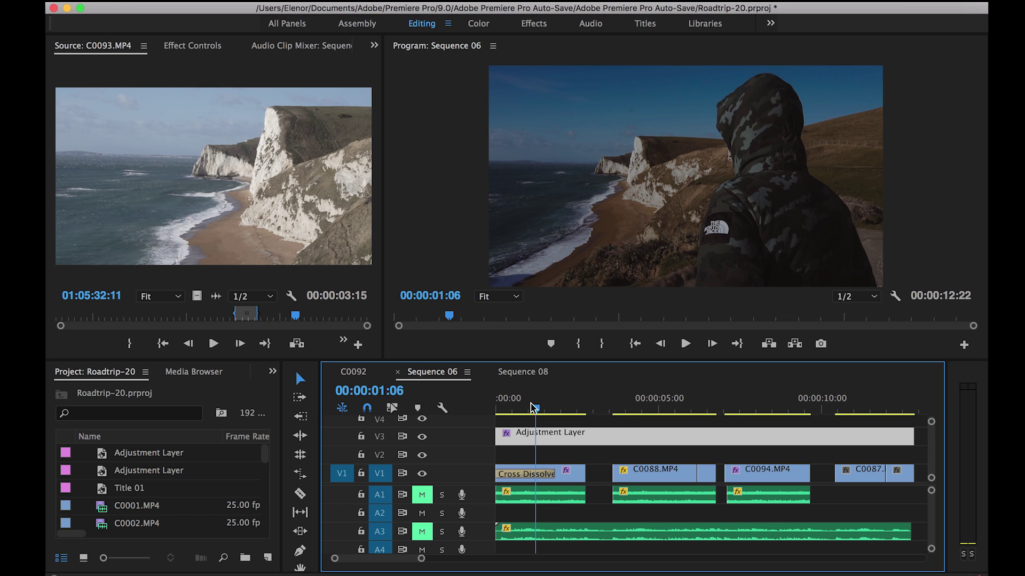
click(300, 10)
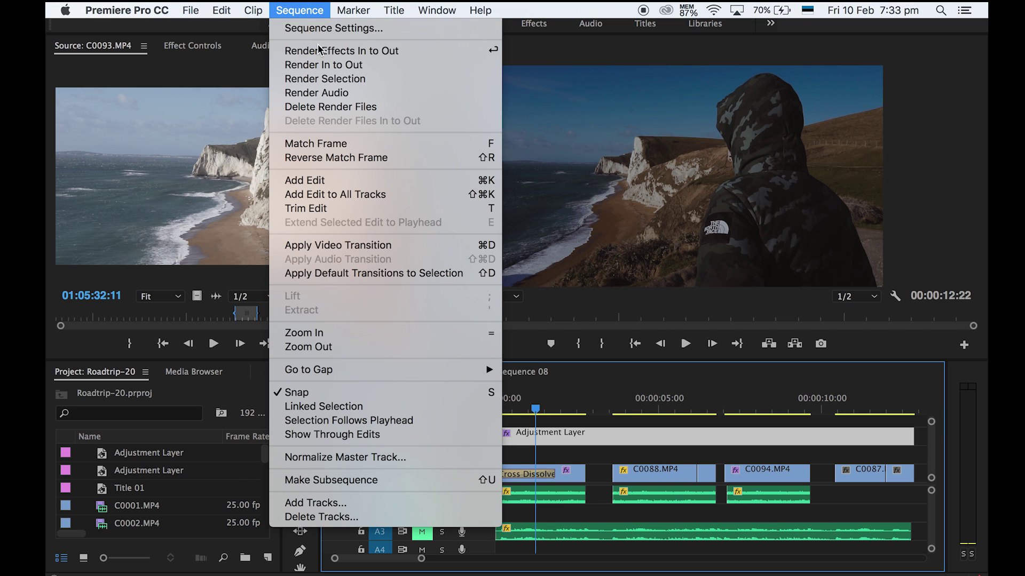
Render effects In to Out for Sequence 06 and stop playback of the graded footage.
click(319, 50)
key(XF86AudioRaiseVolume)
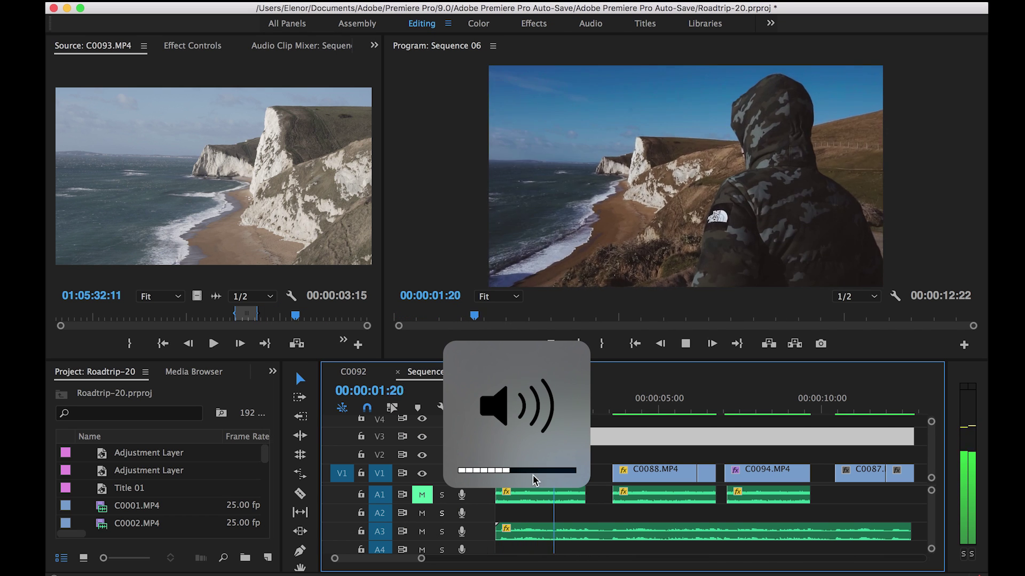
key(space)
key(space)
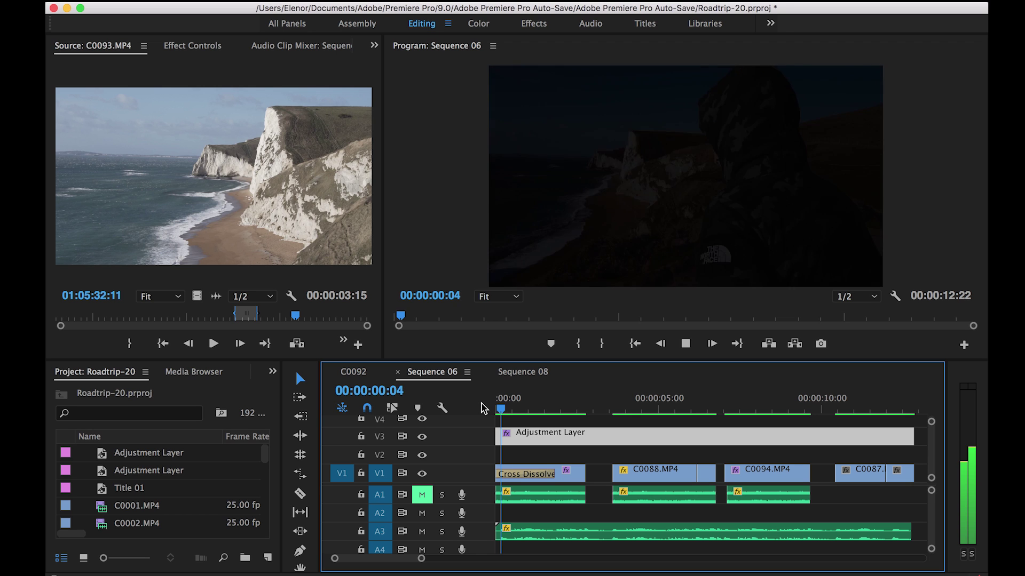